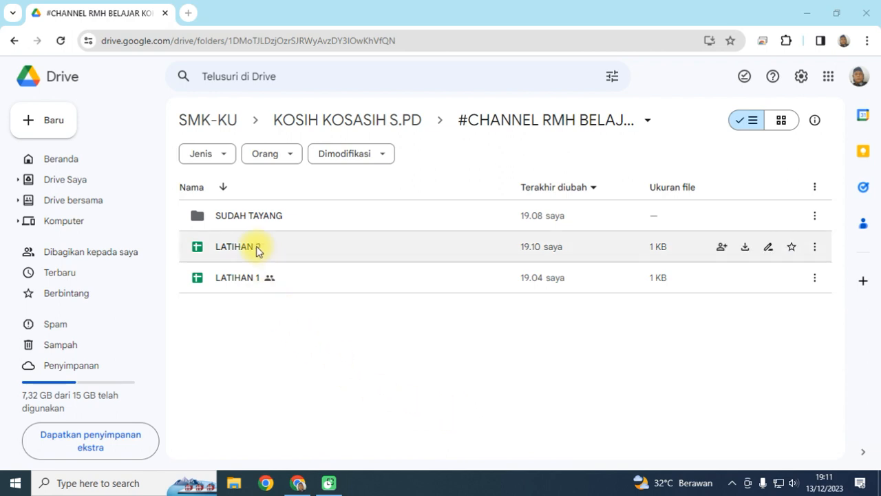
Open the LATIHAN 1 spreadsheet from the Drive folder and show the stock table on Sheet1.
double_click(241, 278)
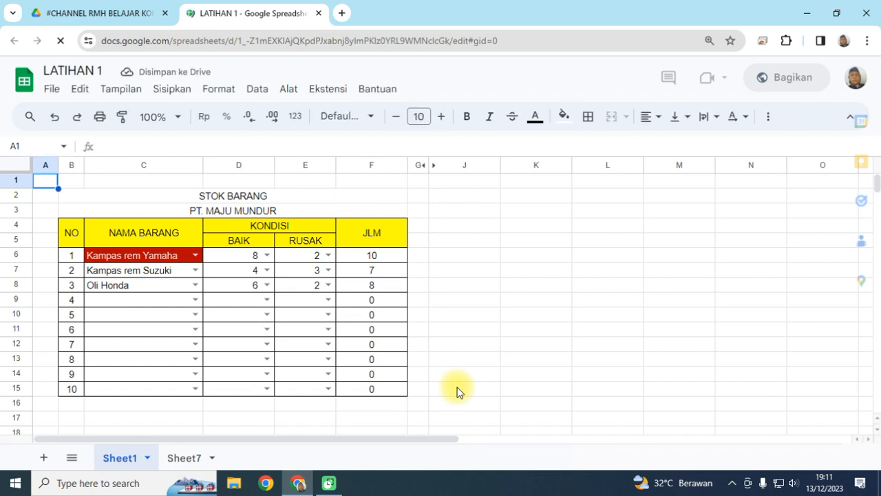
scroll(458, 392, "down", 1)
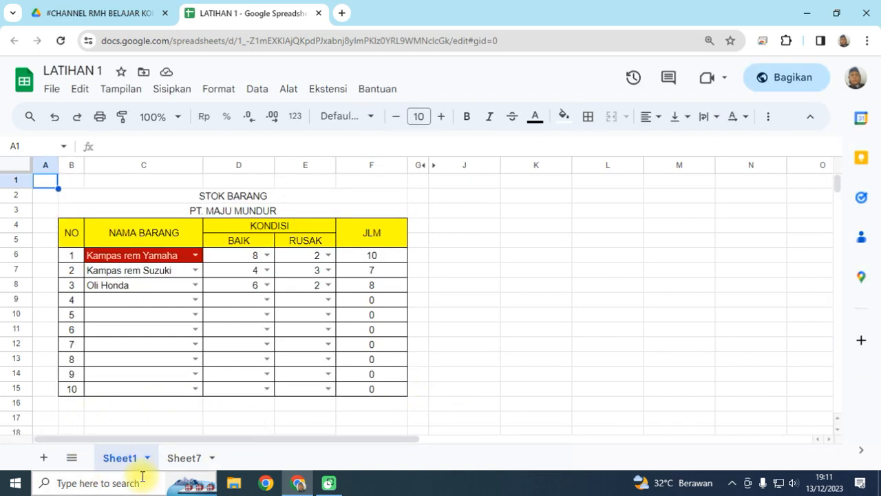
left_click(115, 458)
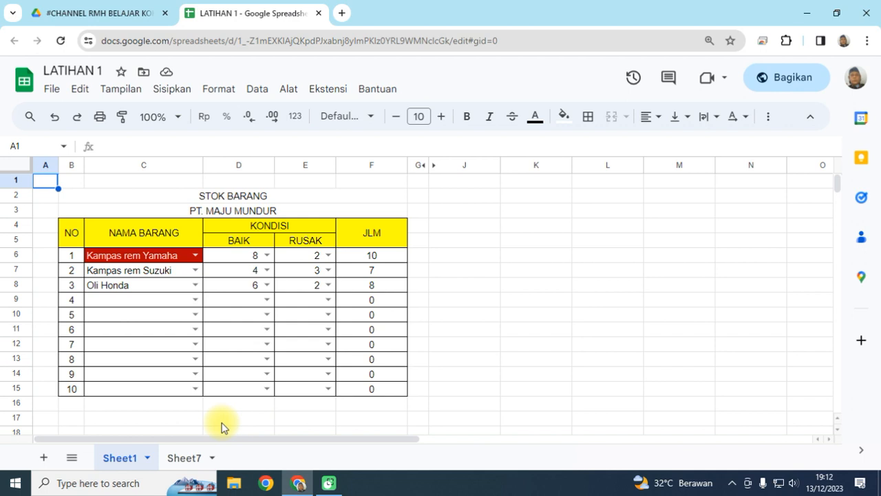
Examine the sheet options available for Sheet1 and look at the contents of Sheet7.
left_click(151, 457)
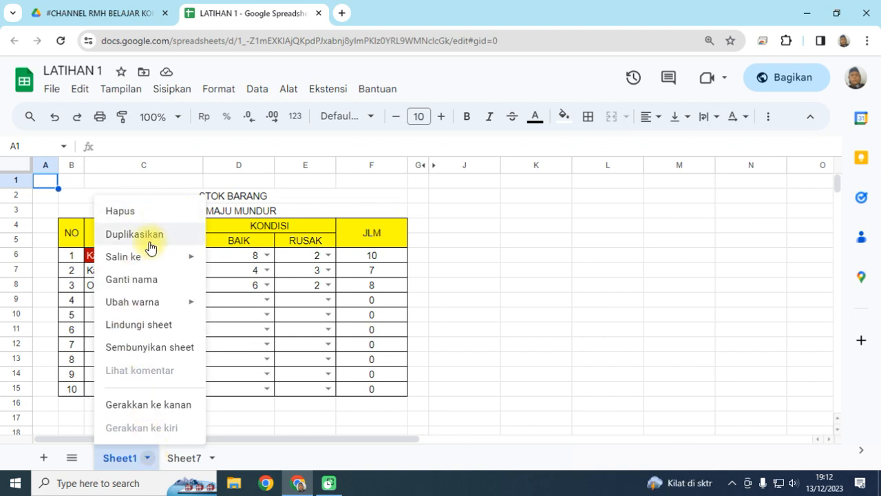
mouse_move(117, 296)
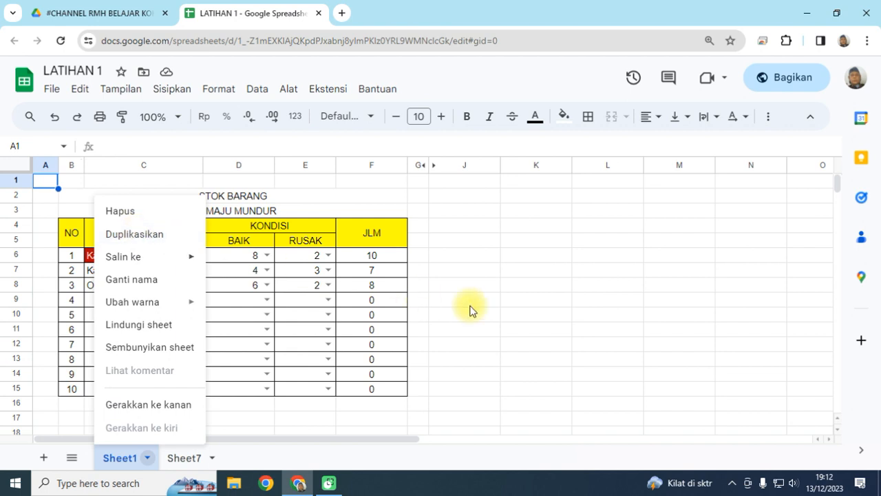
left_click(546, 317)
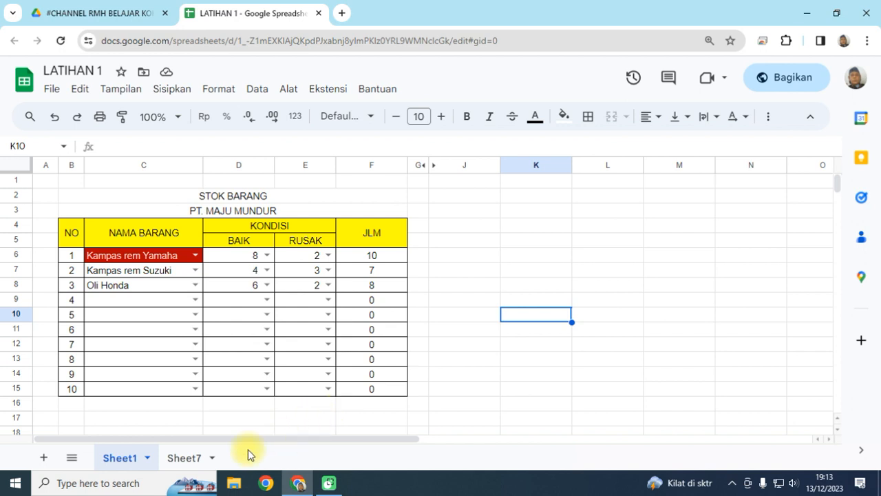
left_click(146, 458)
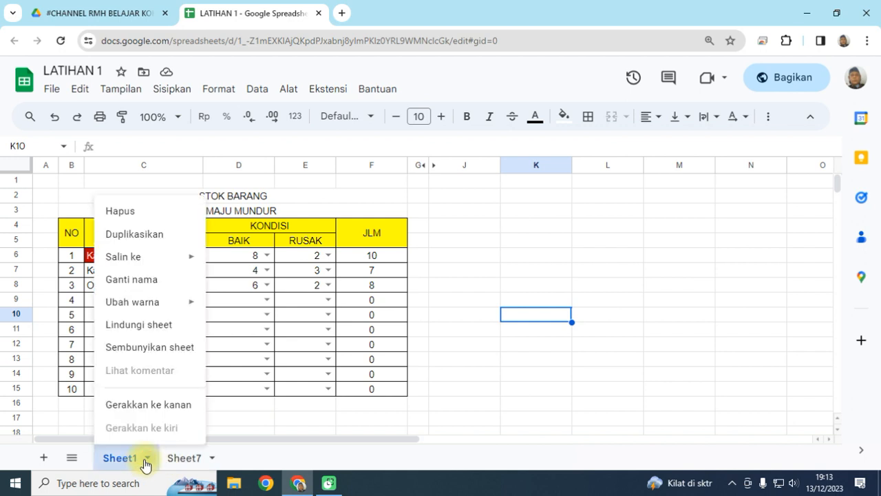
left_click(196, 459)
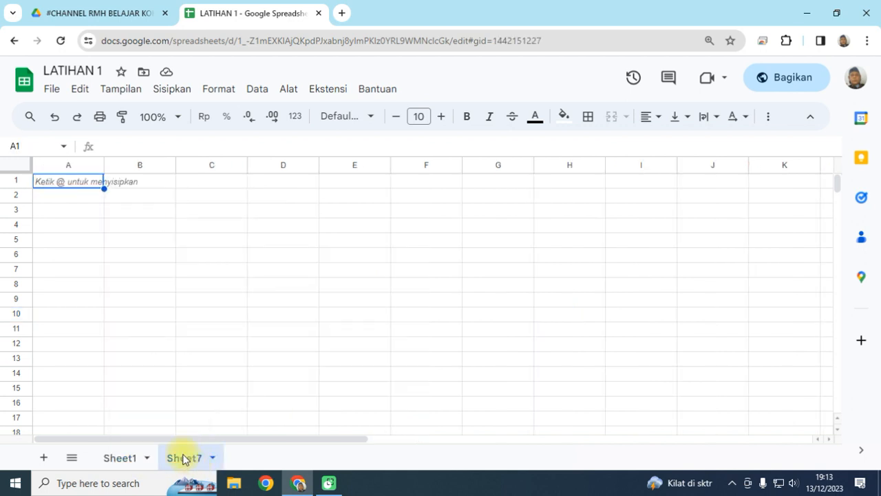
left_click(146, 459)
left_click(147, 459)
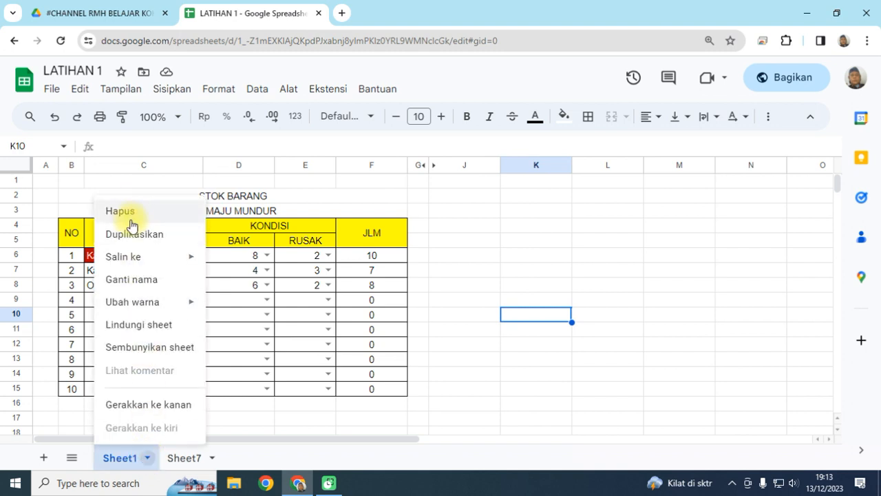
left_click(343, 415)
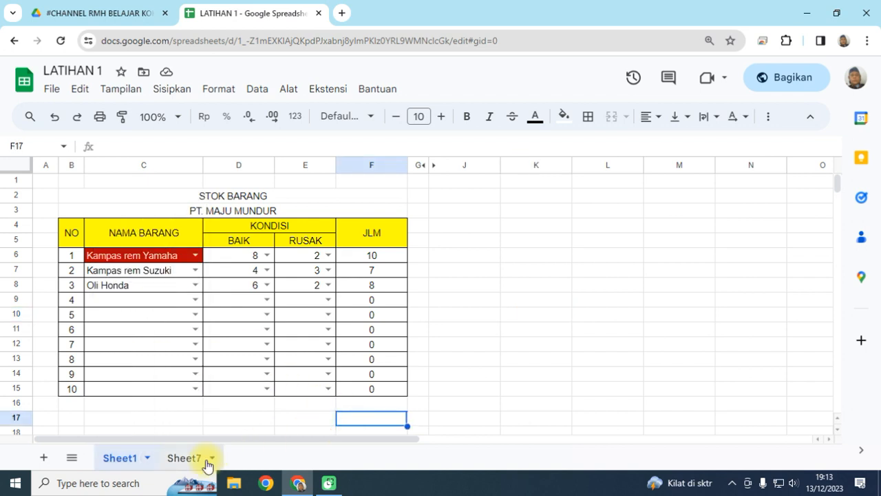
Delete the blank Sheet7 from the LATIHAN 1 spreadsheet.
left_click(188, 458)
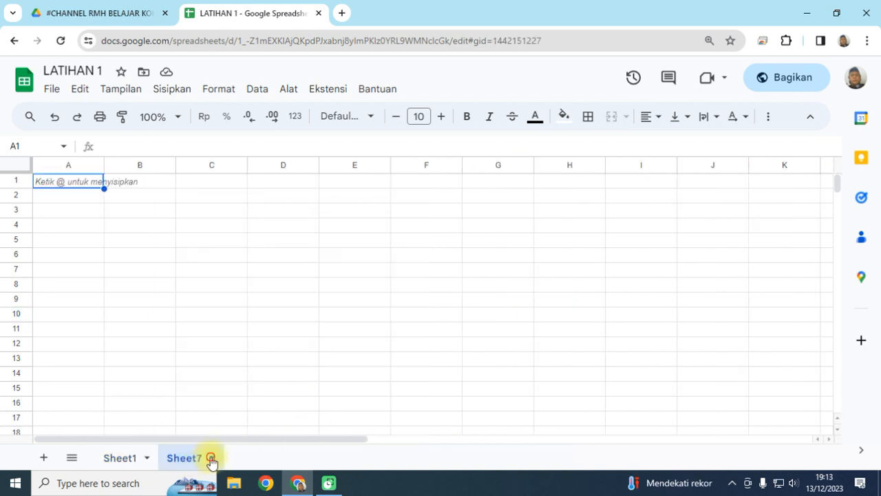
left_click(212, 458)
left_click(184, 213)
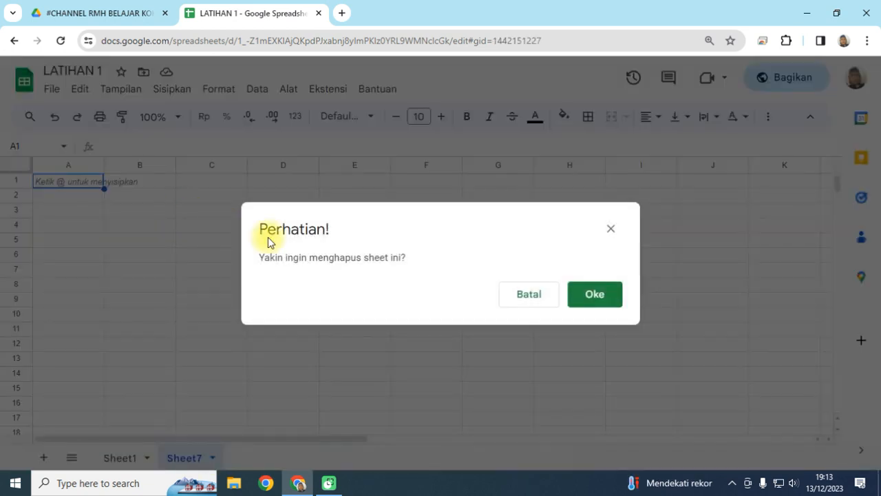
left_click(581, 294)
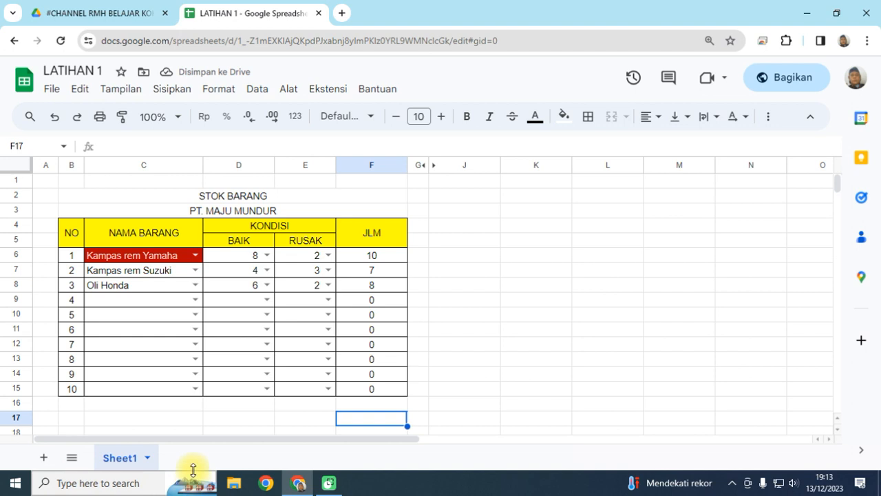
Add a new blank sheet and look through its sheet options, including the destinations for copying it.
left_click(43, 459)
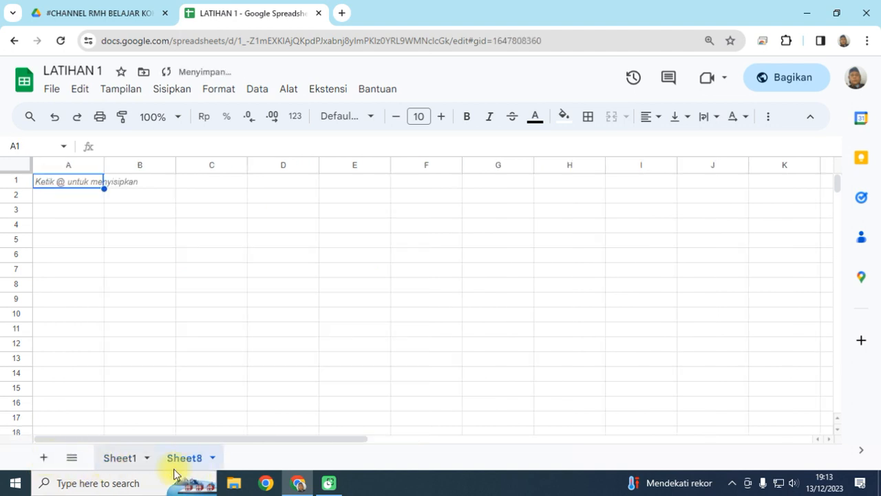
left_click(213, 459)
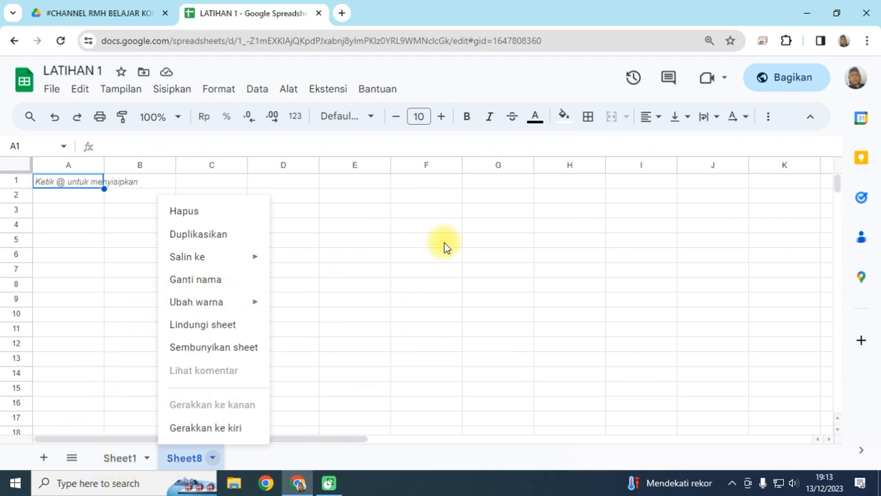
left_click(86, 376)
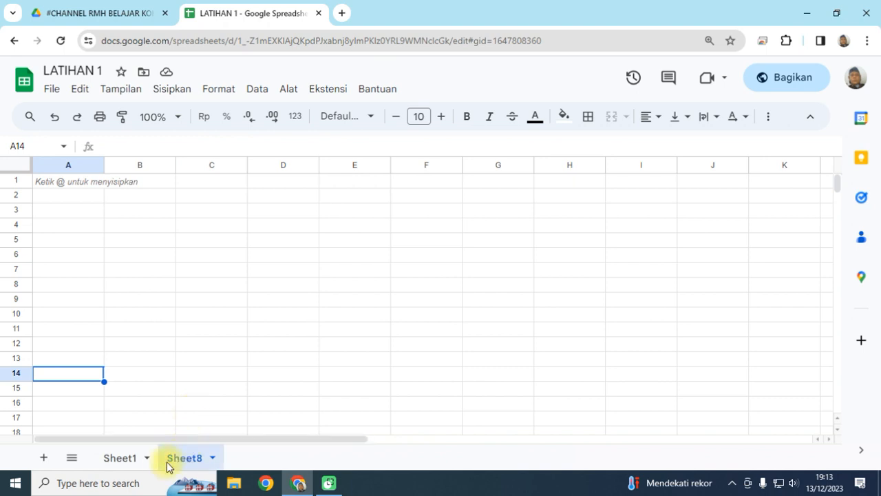
left_click(212, 458)
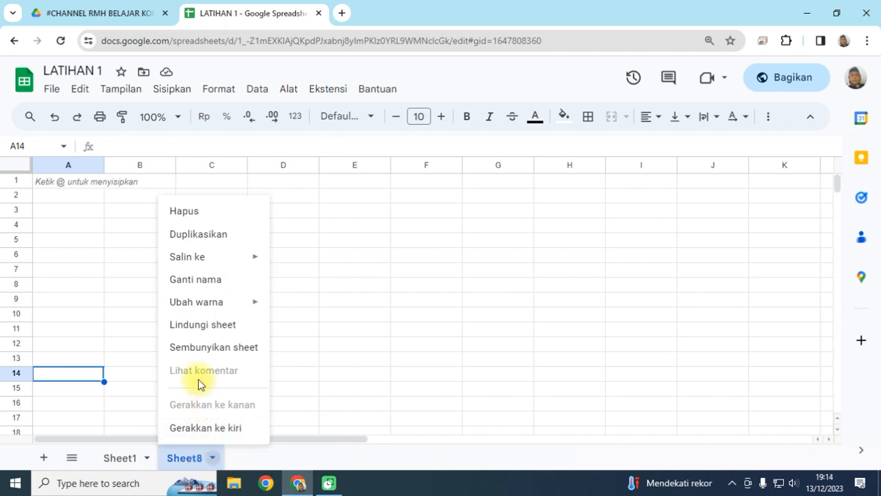
mouse_move(192, 268)
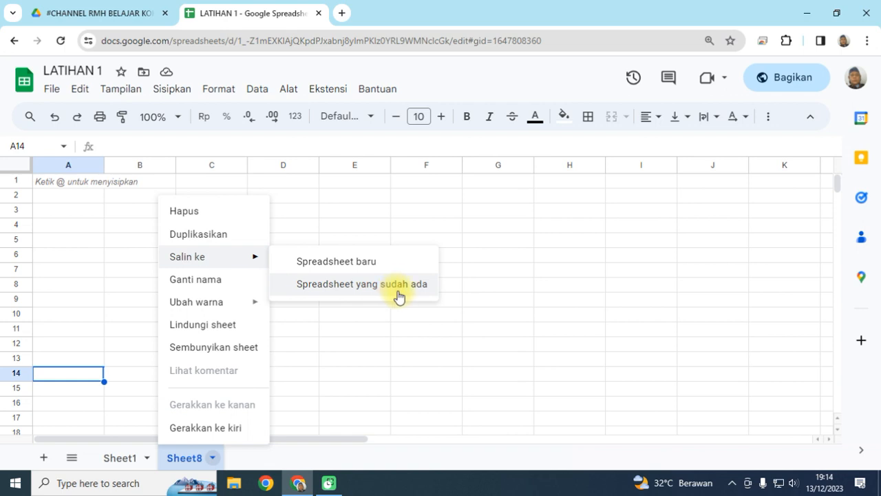
left_click(317, 373)
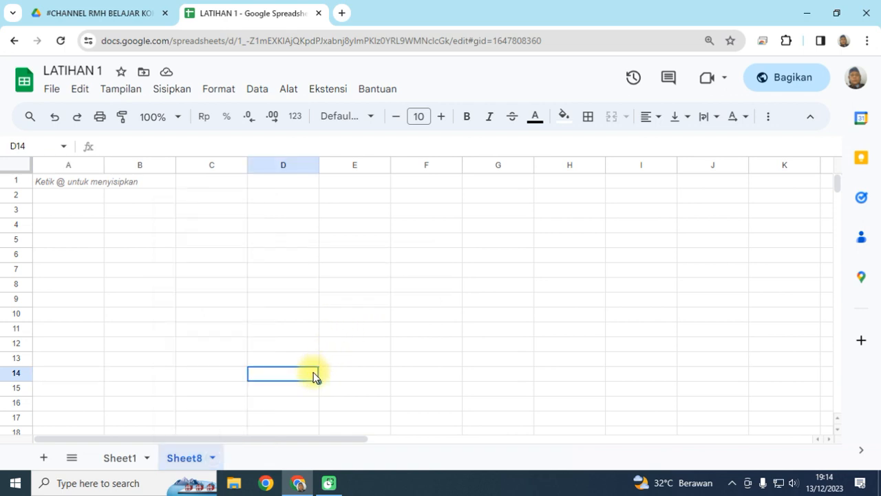
Return to the STOK BARANG table on Sheet1 and enlarge the page view.
left_click(102, 463)
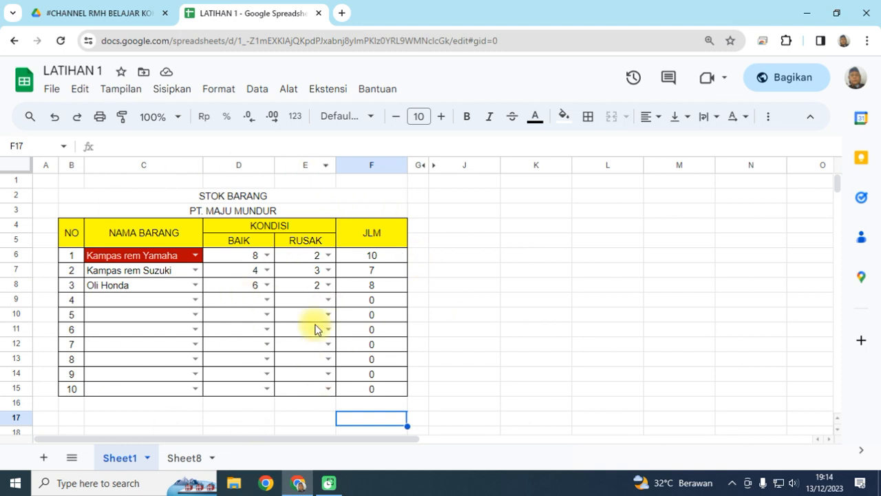
left_click(202, 195)
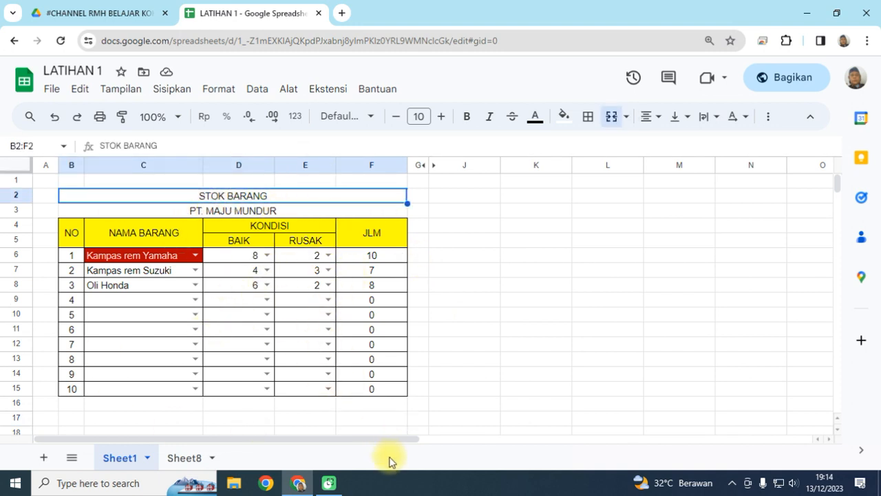
key("ctrl+plus")
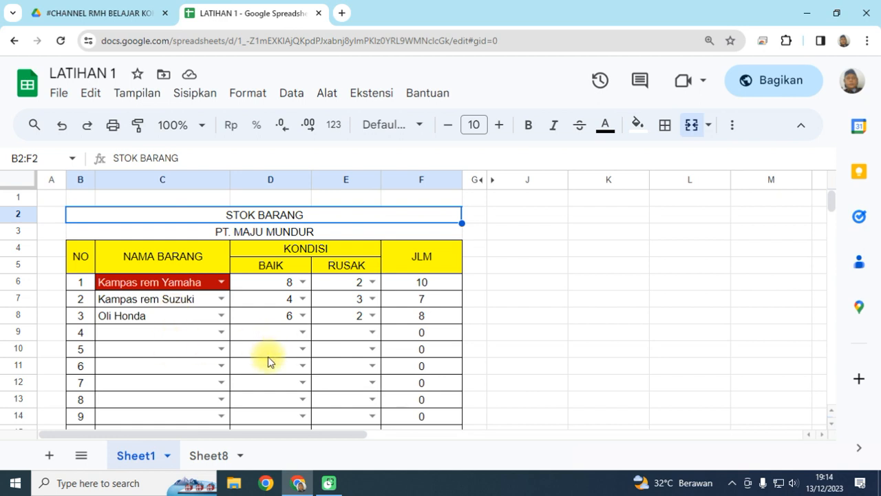
Delete the blank Sheet8.
left_click(236, 456)
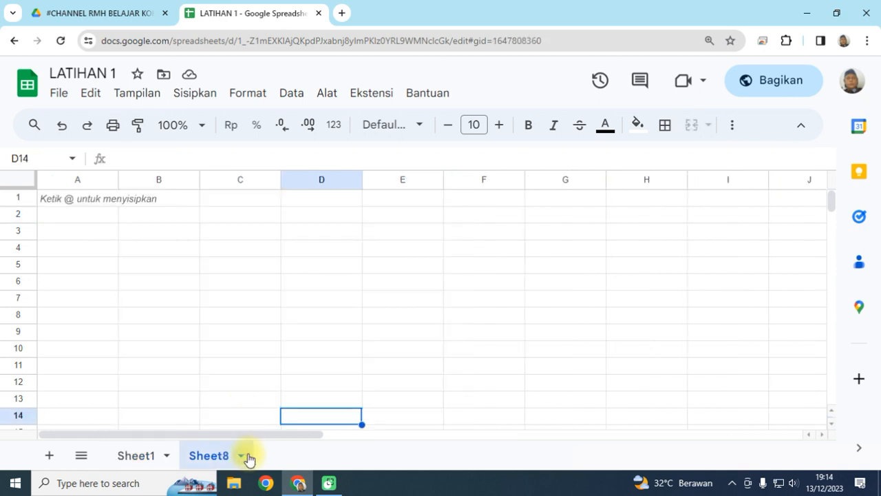
left_click(247, 457)
left_click(225, 181)
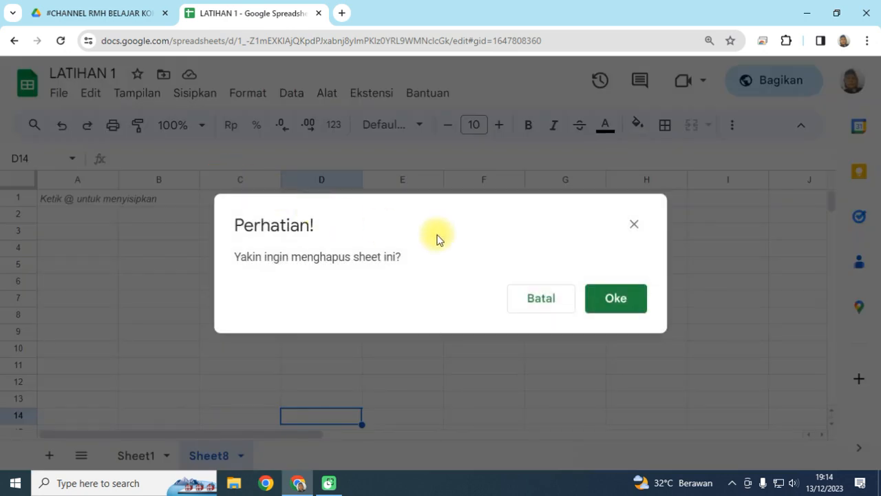
left_click(599, 301)
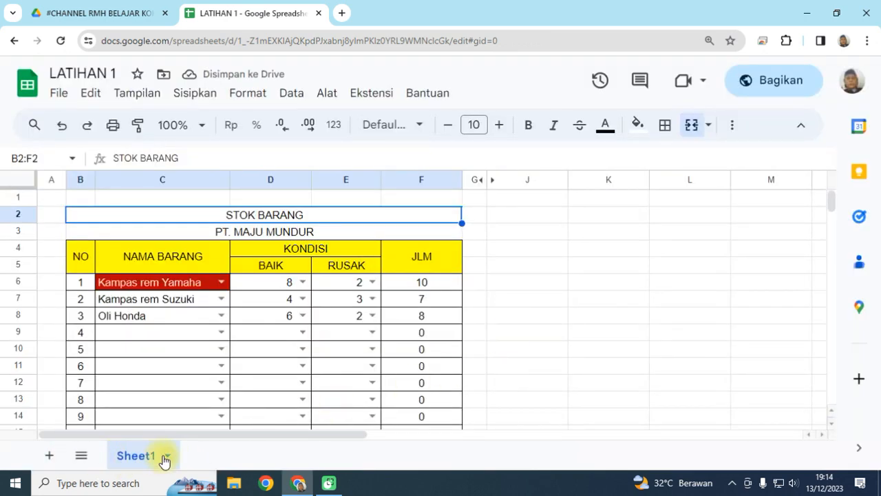
Duplicate Sheet1 within the same spreadsheet and compare the copy with the original.
left_click(166, 457)
left_click(184, 202)
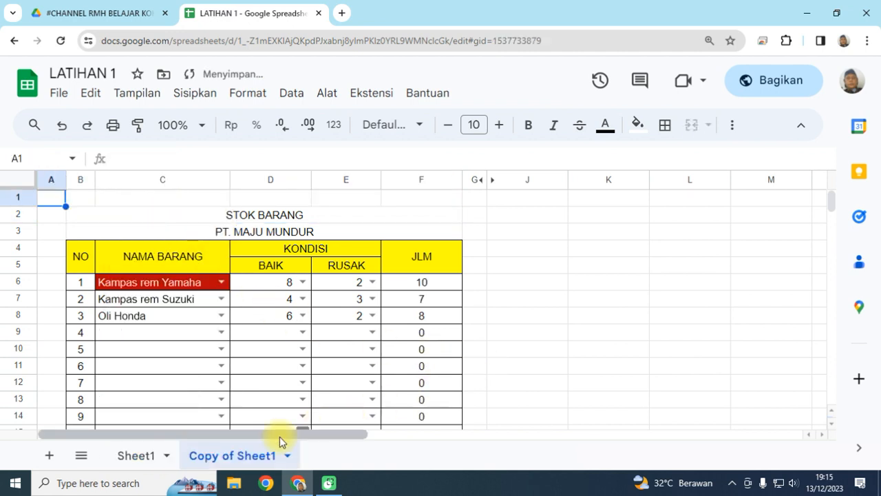
left_click(130, 458)
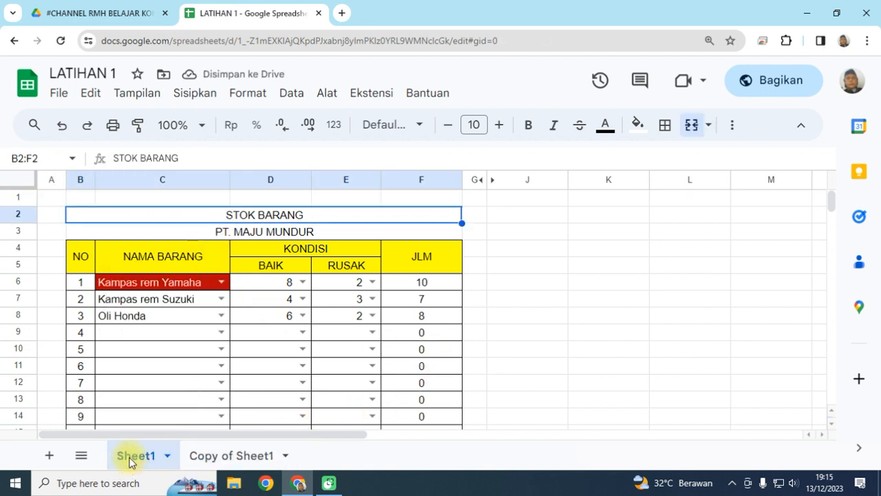
left_click(219, 456)
left_click(136, 458)
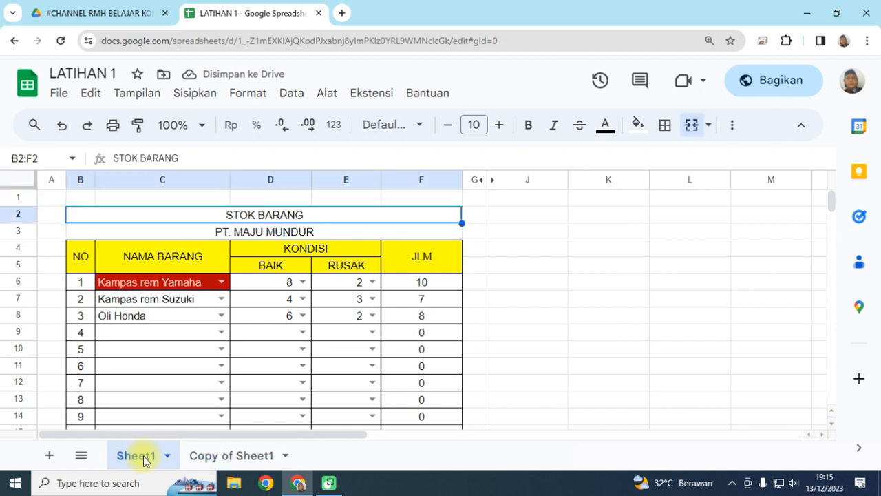
left_click(241, 456)
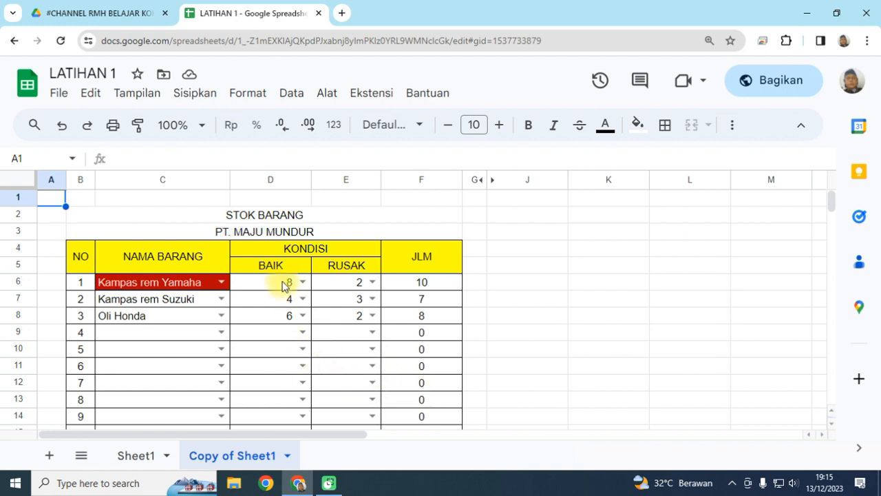
Copy Sheet1 into a new spreadsheet and view the resulting file before returning to LATIHAN 1.
left_click(163, 459)
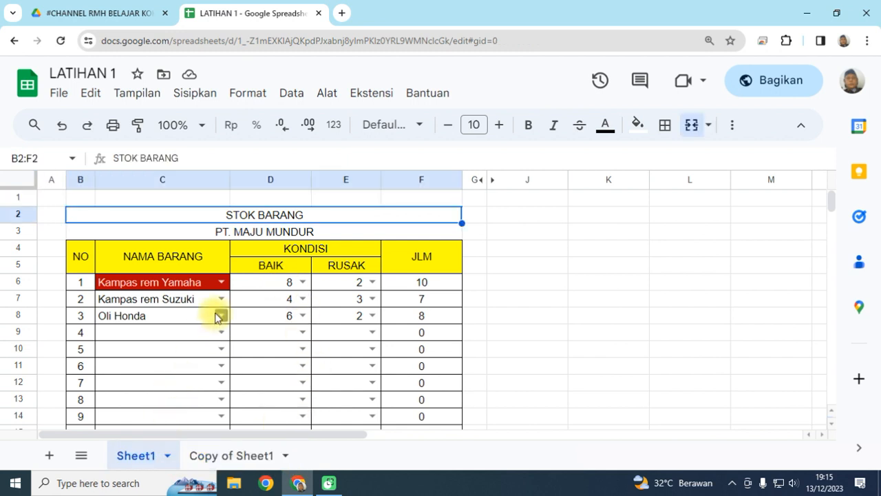
left_click(167, 455)
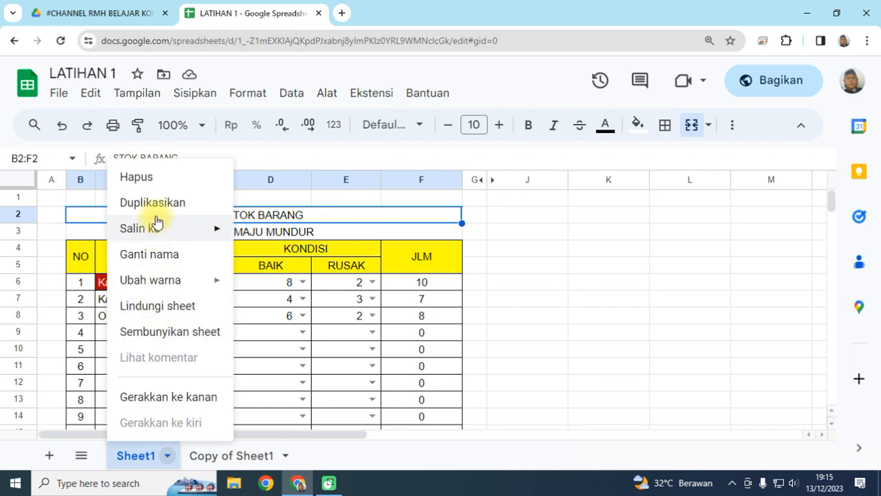
mouse_move(158, 229)
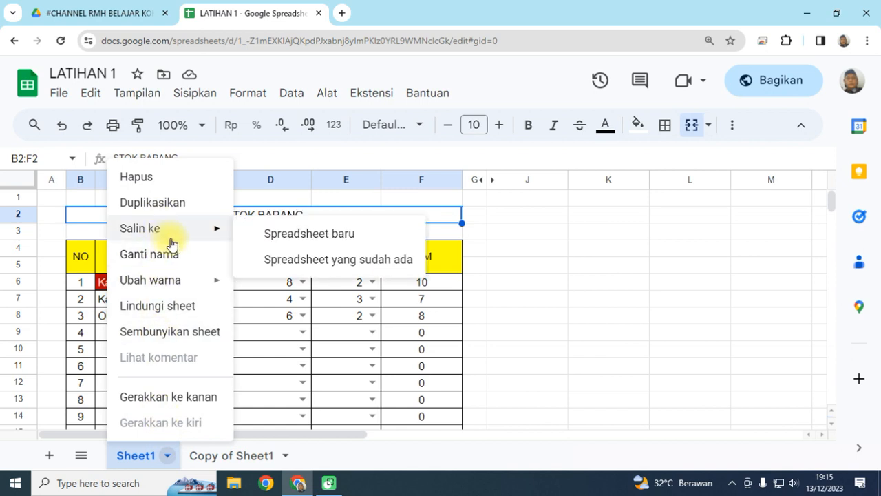
left_click(312, 234)
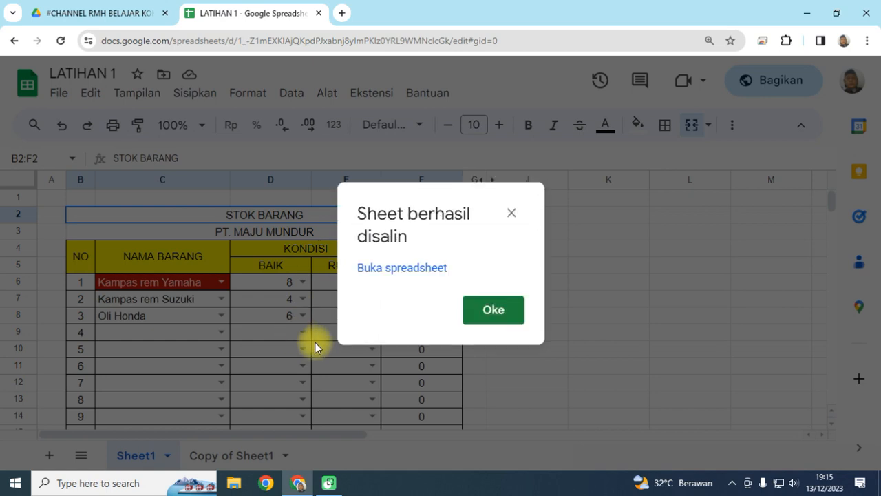
left_click(375, 271)
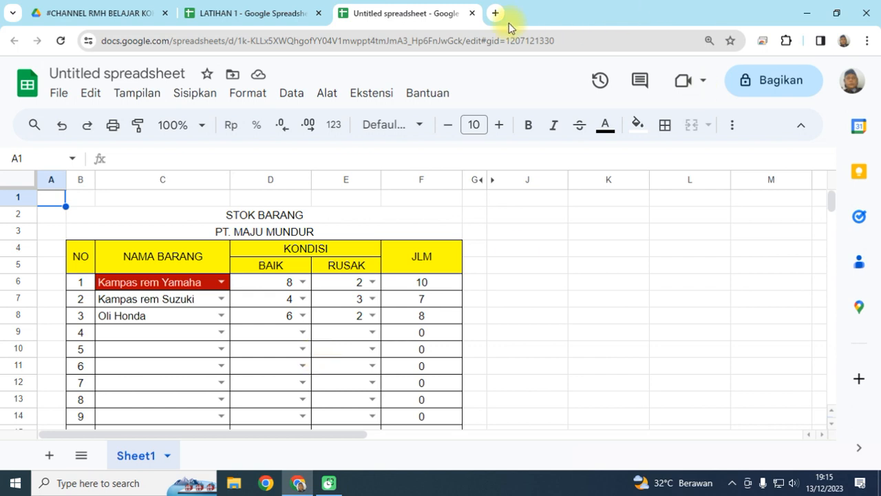
left_click(263, 13)
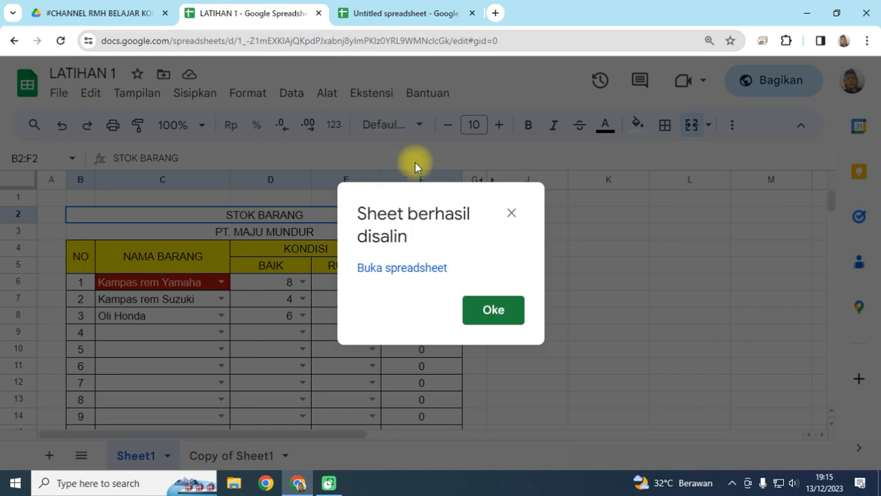
Copy Sheet1 into the existing LATIHAN 2 spreadsheet, found by searching Drive for "latih 2", and view the copied sheet there.
left_click(516, 213)
left_click(167, 455)
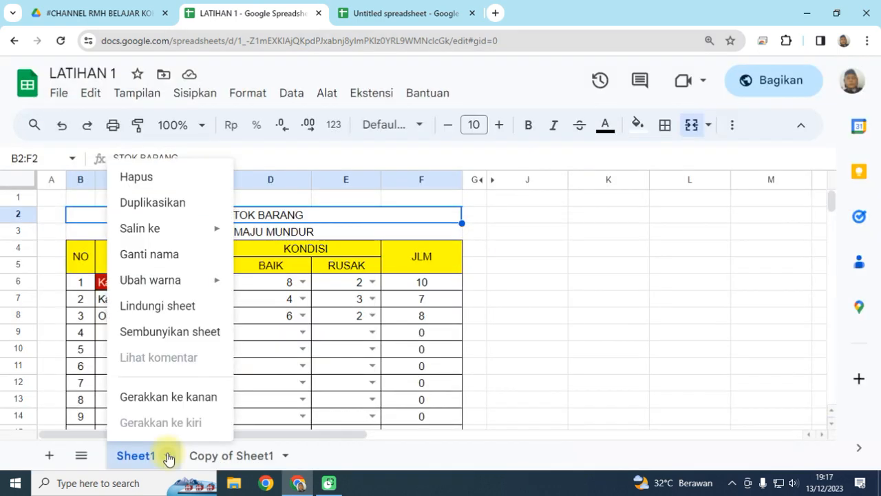
mouse_move(200, 238)
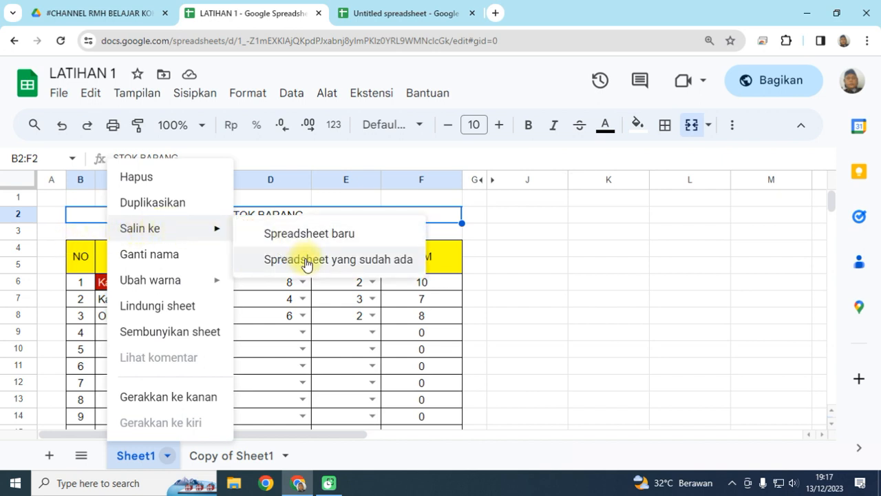
left_click(334, 262)
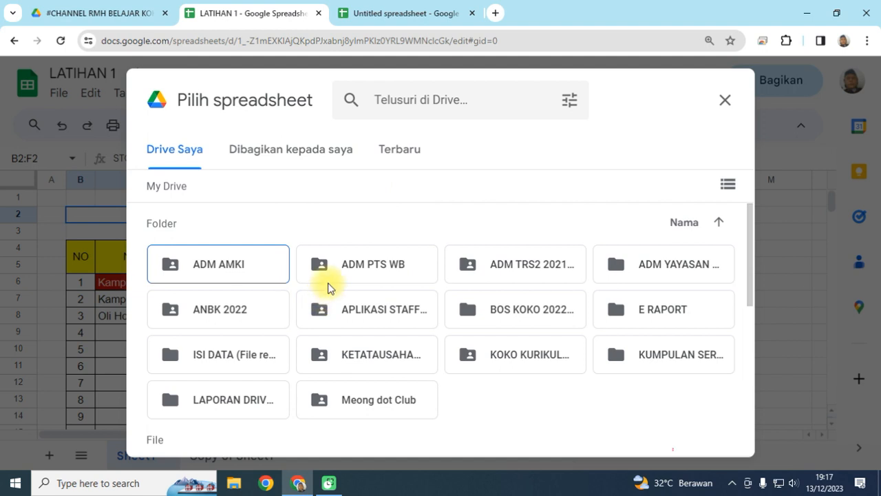
left_click(474, 102)
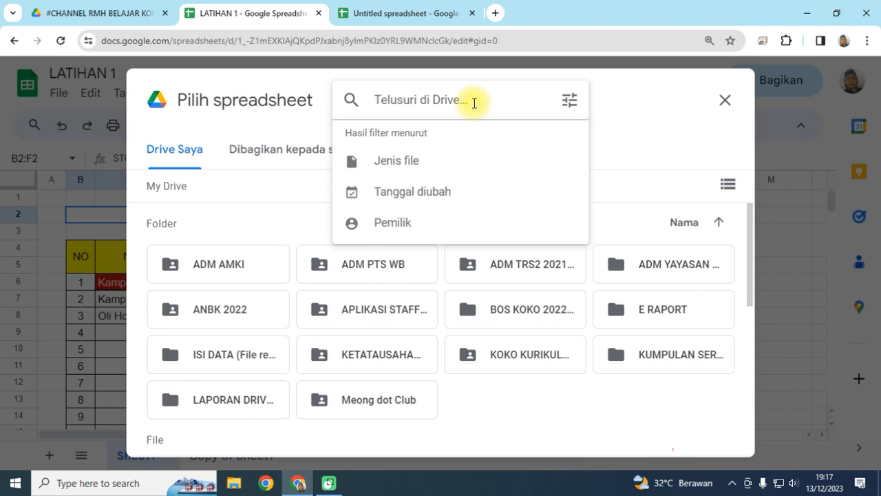
type("LA")
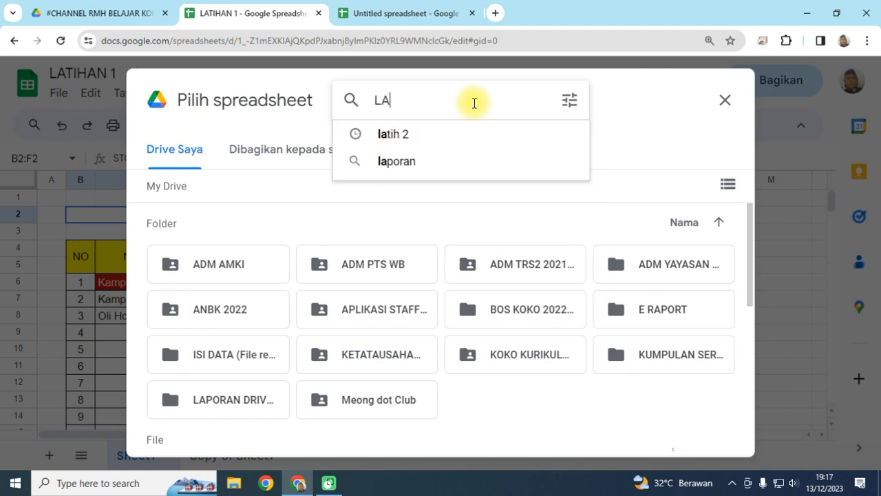
left_click(434, 137)
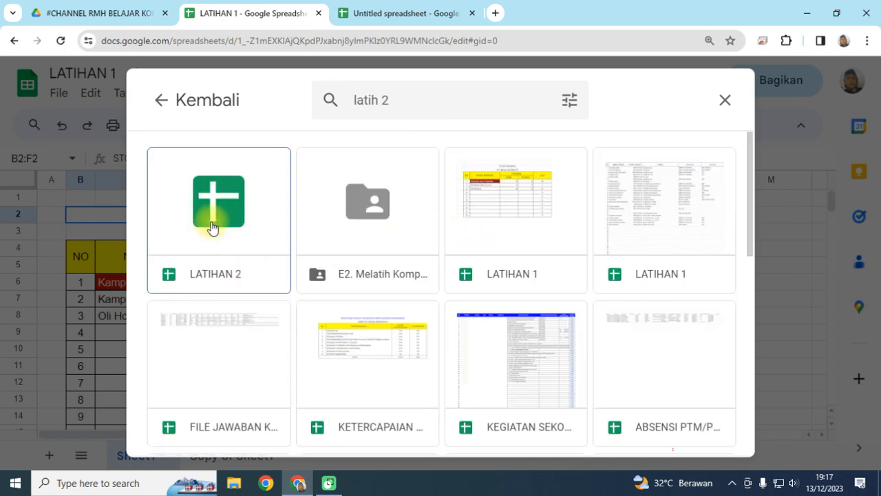
left_click(221, 220)
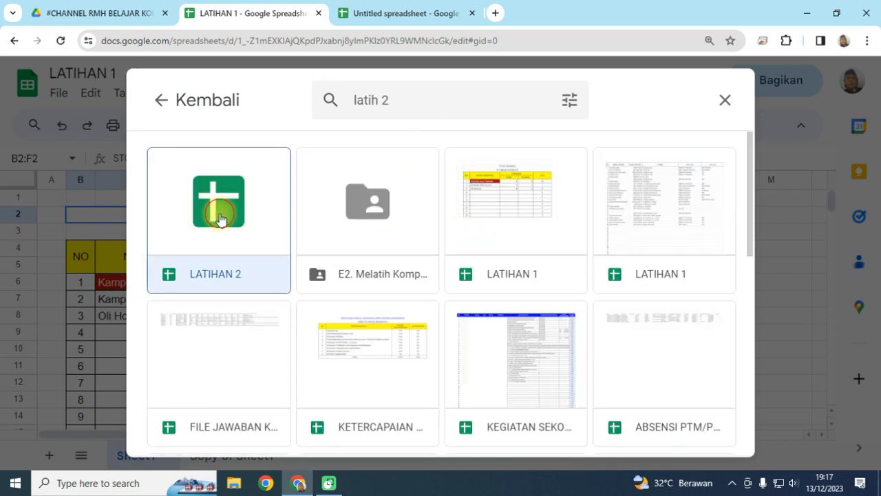
left_click(671, 430)
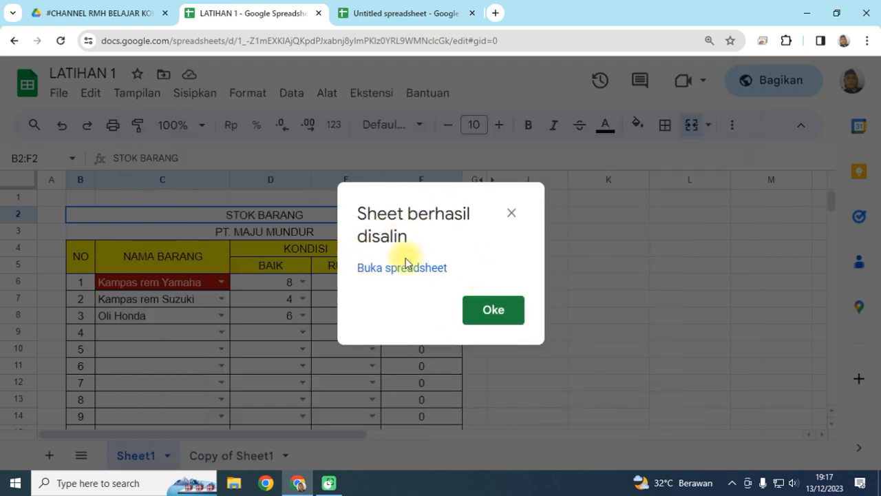
left_click(421, 272)
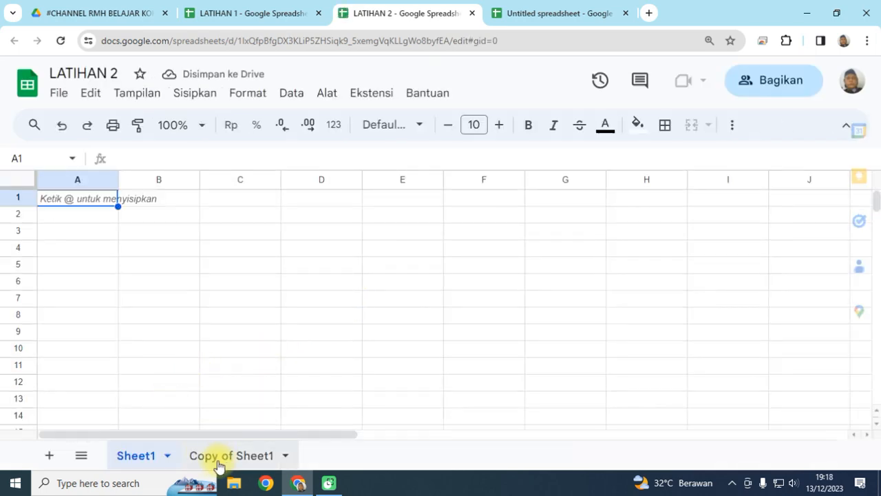
left_click(231, 457)
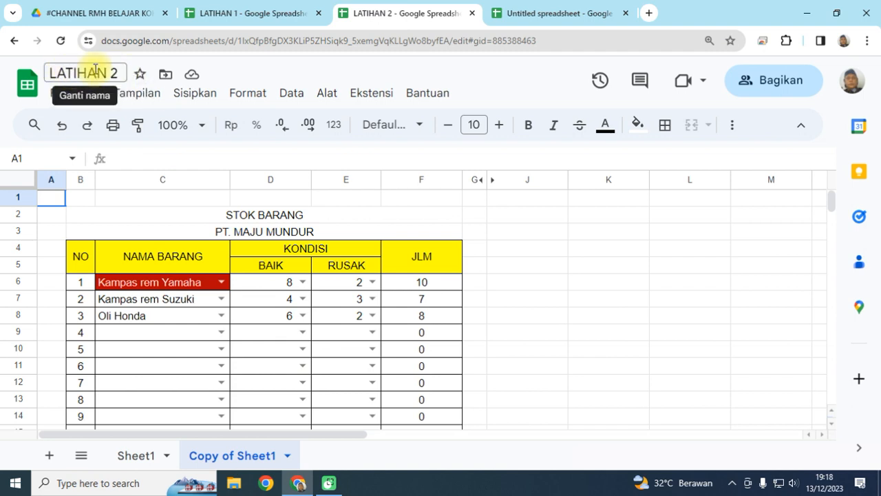
Close the untitled spreadsheet and return to the LATIHAN 1 spreadsheet, dismissing its copy confirmation.
left_click(628, 13)
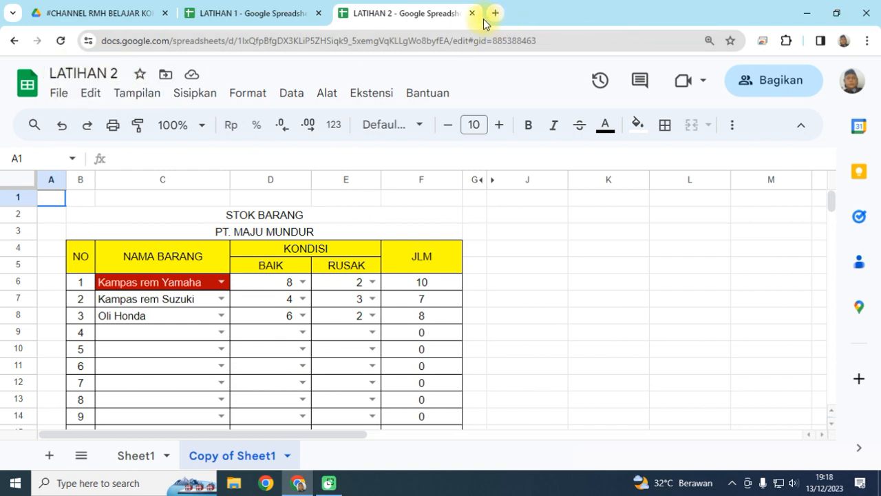
left_click(252, 15)
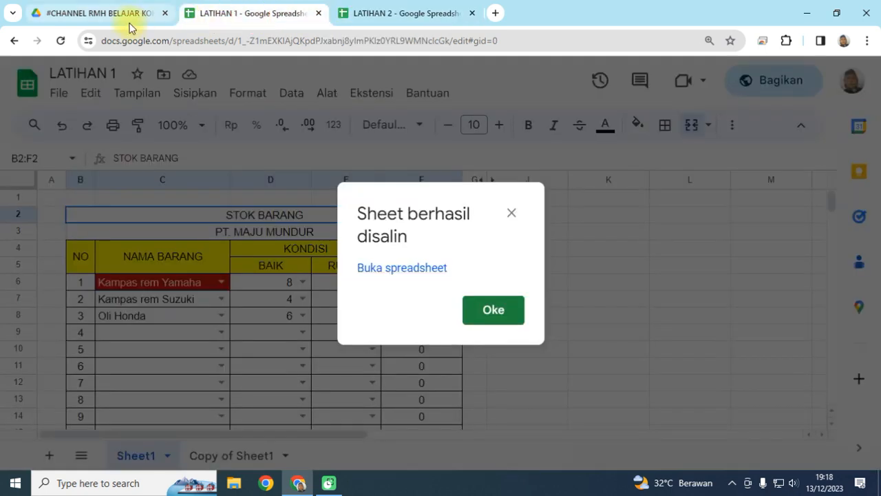
left_click(513, 214)
Rename Sheet1 in LATIHAN 1 as TABLE 1.
left_click(168, 456)
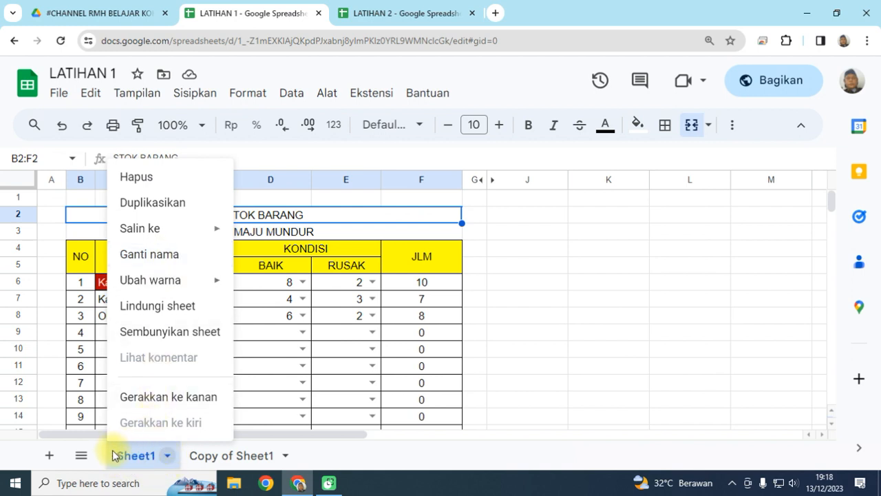
left_click(172, 254)
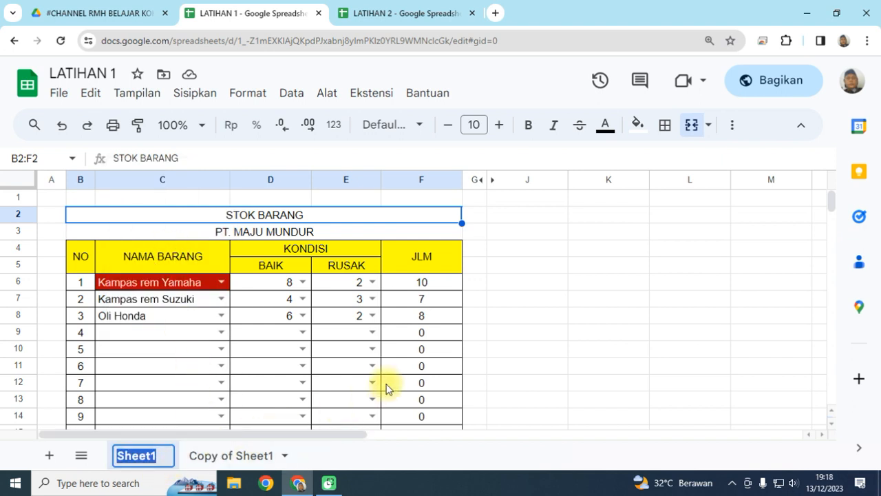
type("TABLE 1")
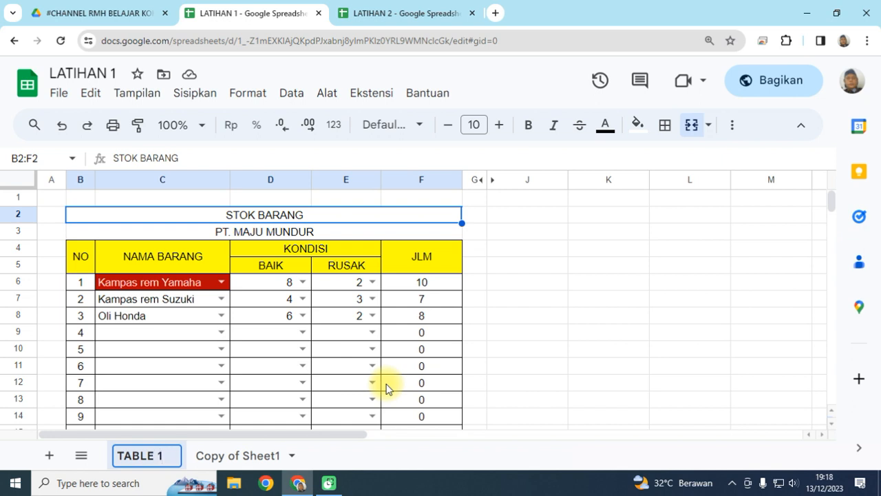
left_click(604, 299)
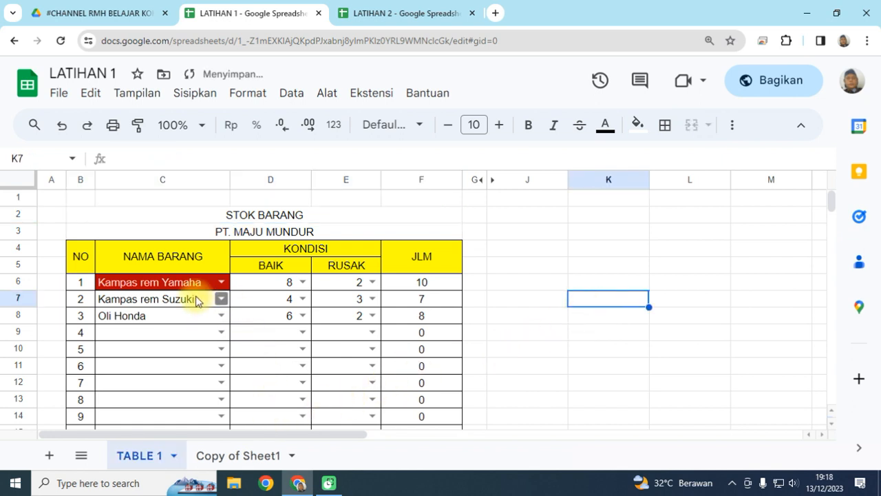
Set up protection for the whole TABLE 1 sheet, comparing the range option with the sheet option.
left_click(175, 456)
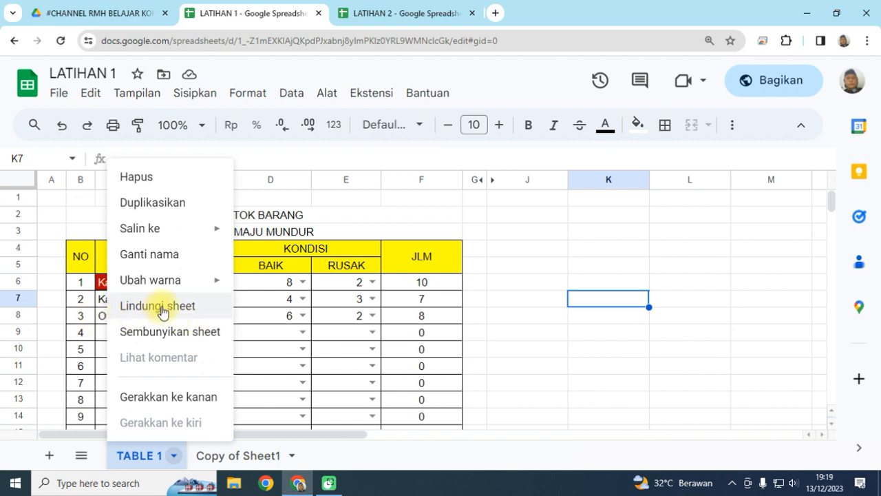
left_click(163, 312)
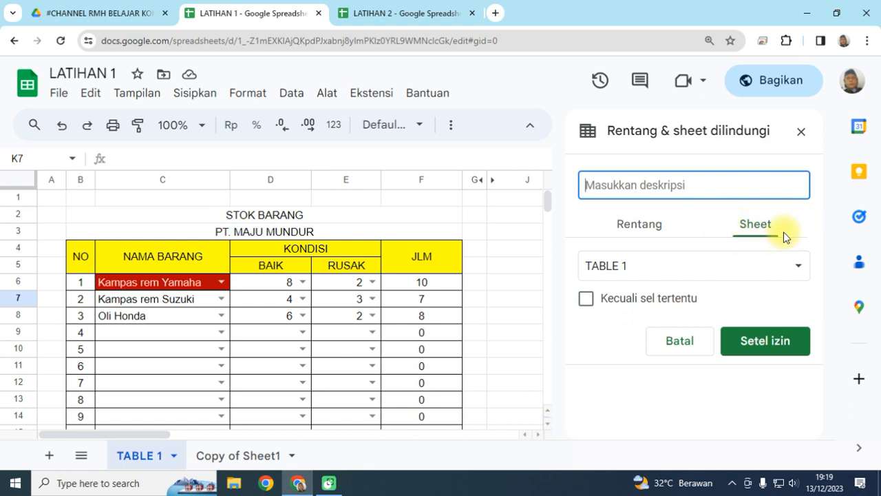
left_click(634, 231)
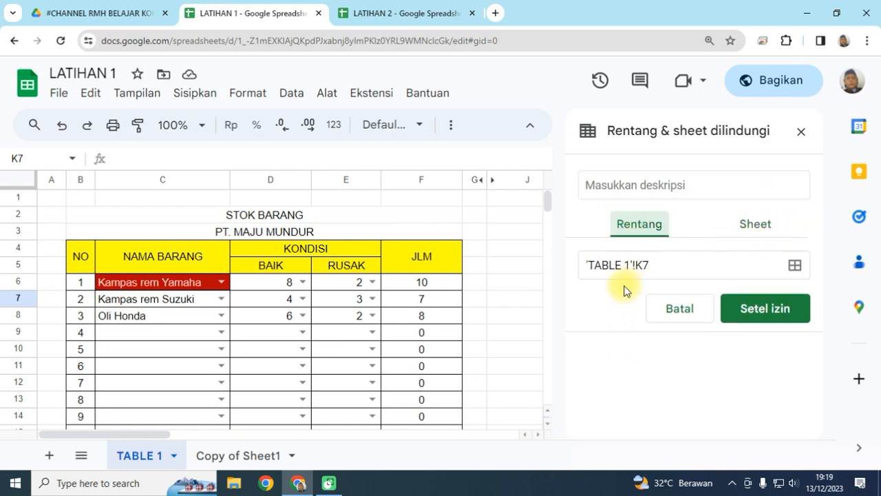
left_click(749, 222)
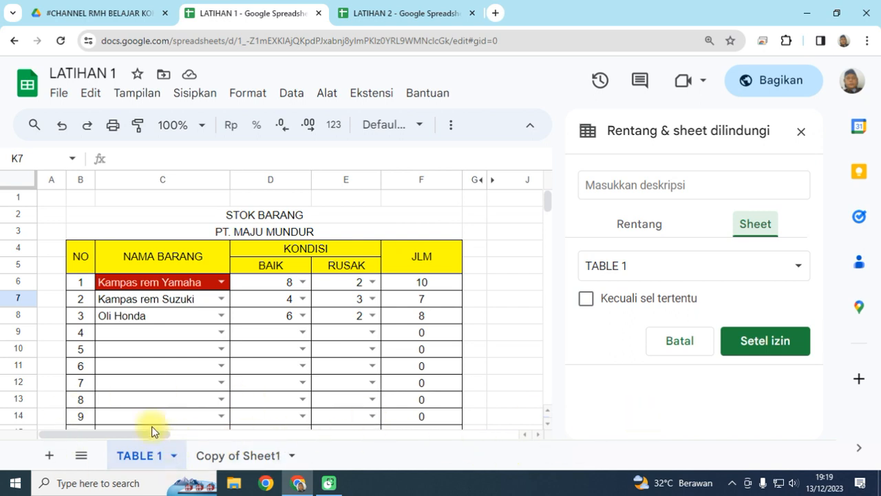
Apply restricted editing to the TABLE 1 sheet, deselect the three other editors, and close the permissions.
left_click(754, 344)
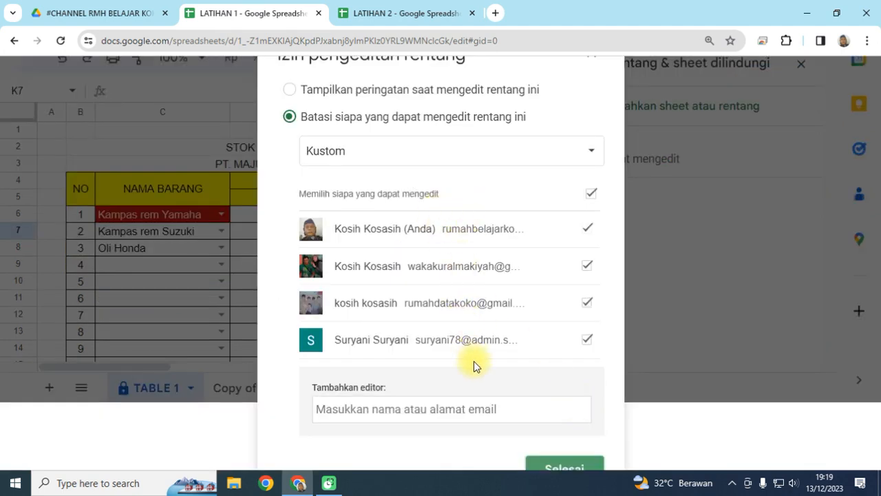
key("ctrl+minus")
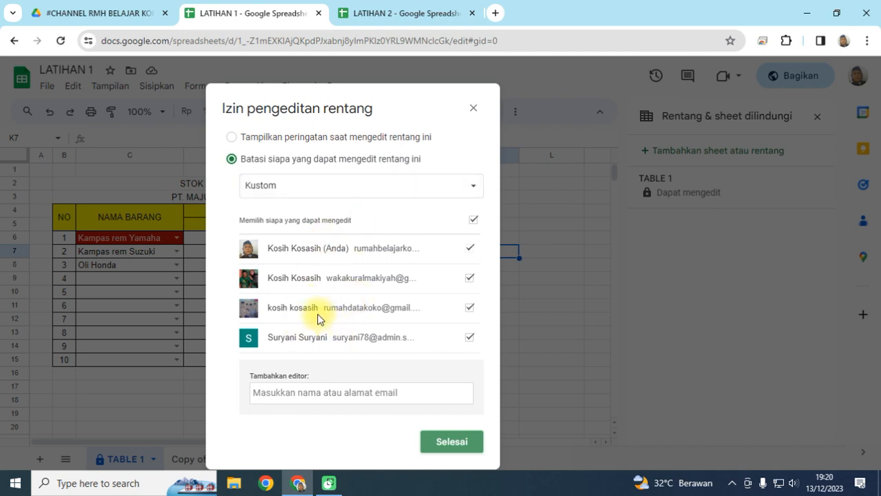
left_click(469, 337)
left_click(470, 308)
left_click(471, 280)
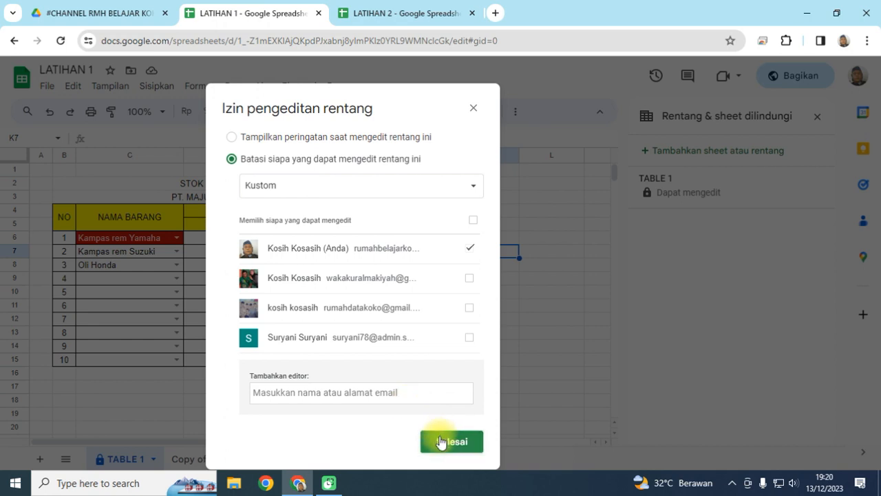
left_click(472, 108)
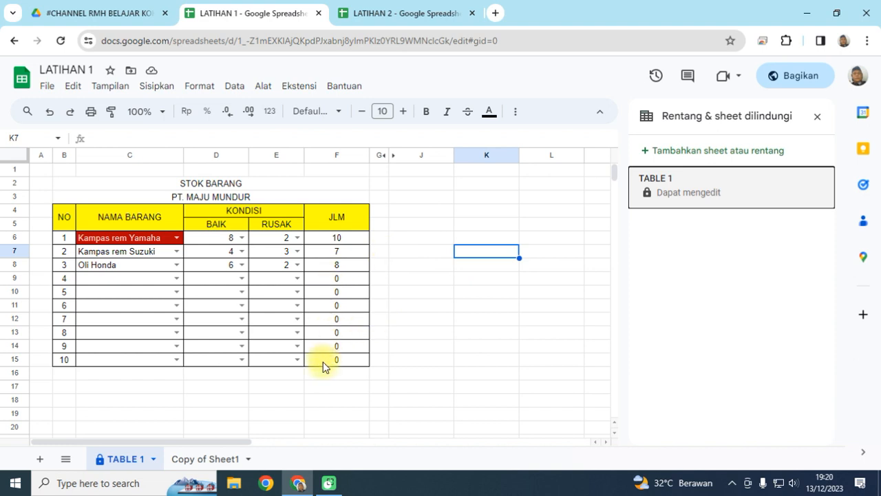
left_click(646, 311)
left_click(414, 373)
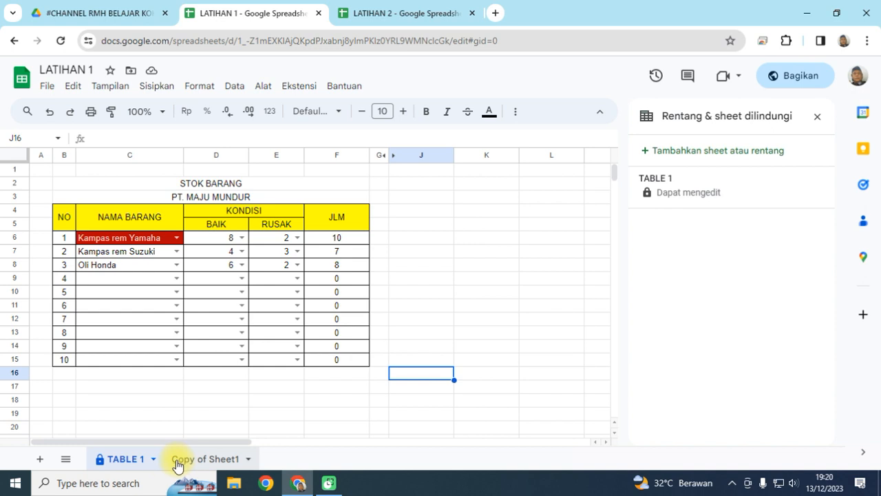
Set up a range protection on TABLE 1 covering the title rows B2:F3.
left_click(153, 458)
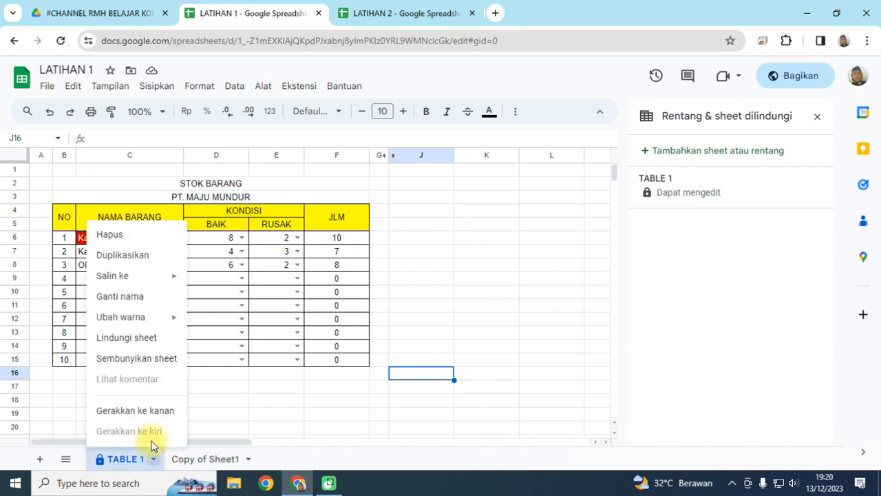
left_click(131, 337)
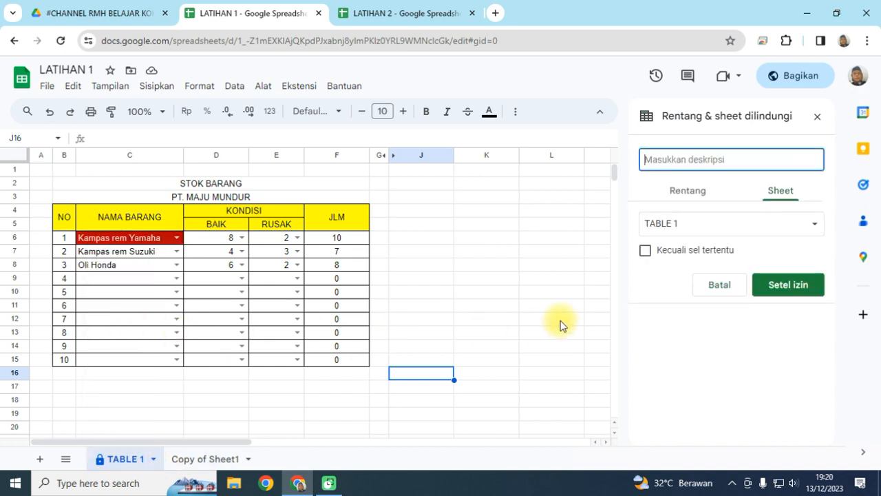
left_click(688, 191)
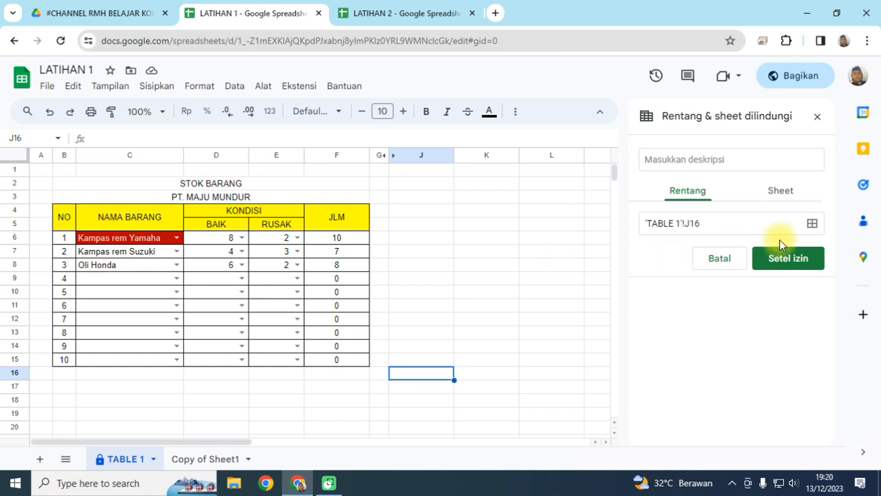
left_click(743, 224)
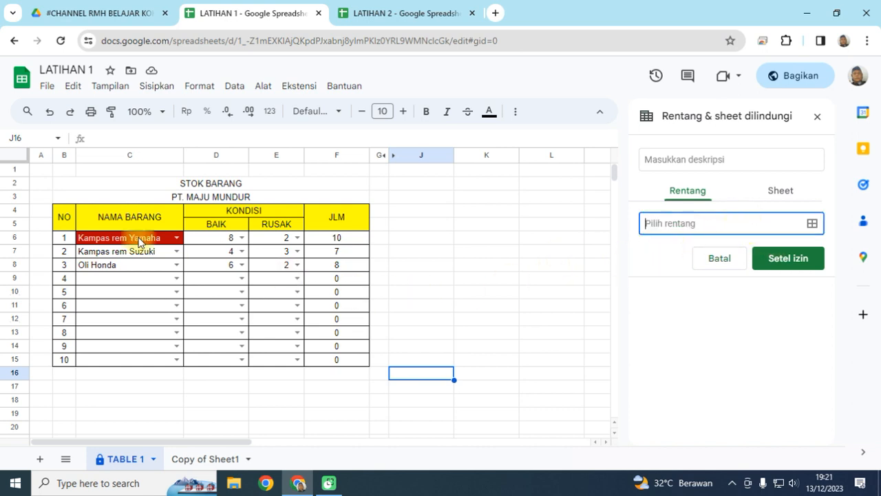
left_click(73, 188)
left_click_drag(73, 188, 363, 226)
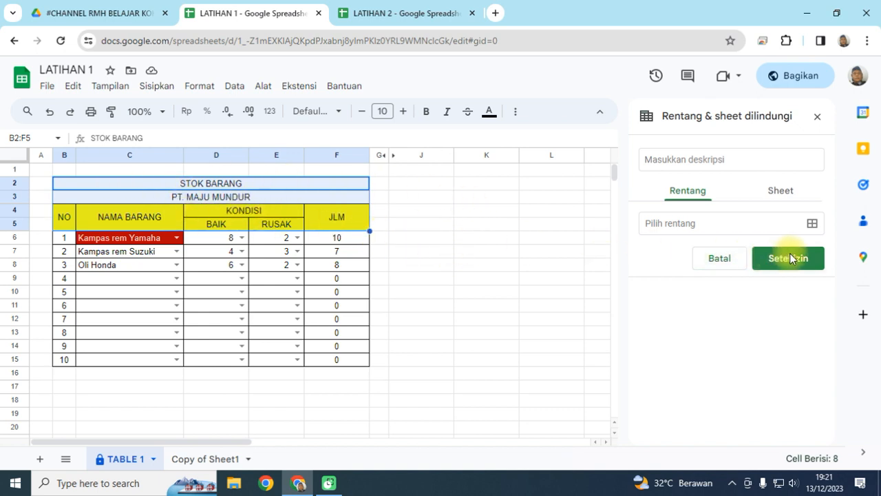
left_click(667, 231)
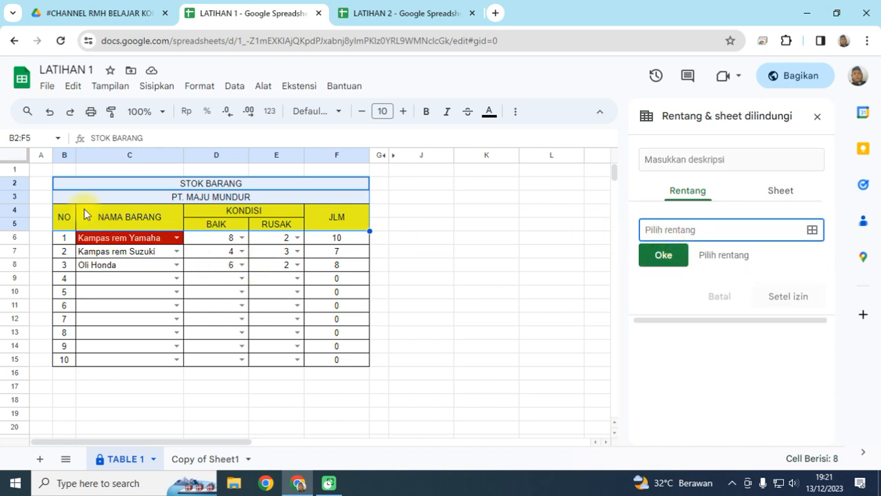
left_click_drag(61, 185, 358, 201)
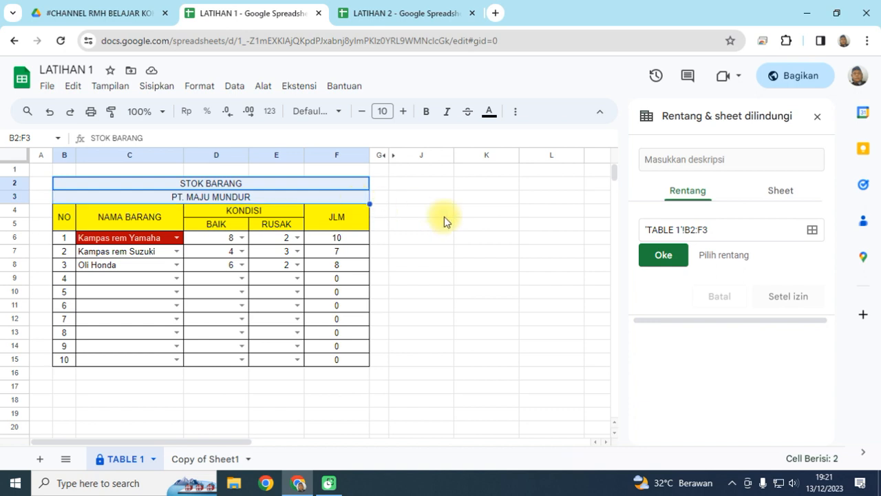
left_click(665, 257)
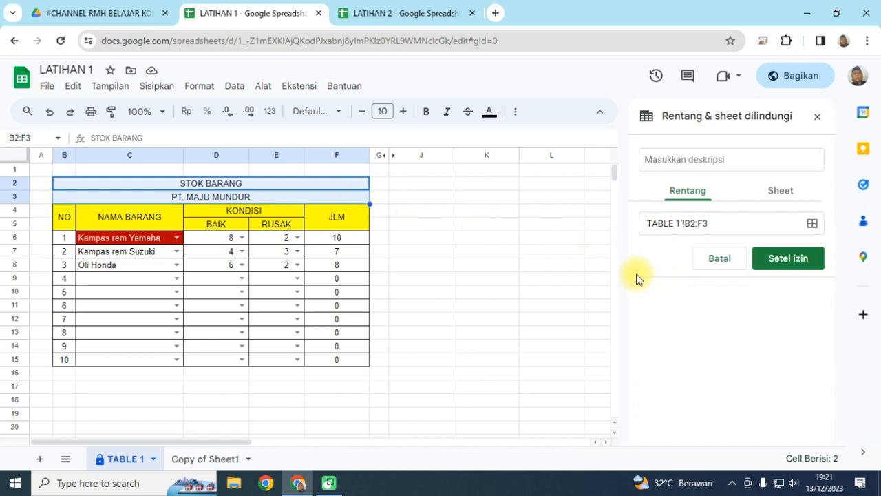
Restrict who can edit the range B2:F3 on TABLE 1, deselecting the three other editors and saving the permissions.
left_click(785, 265)
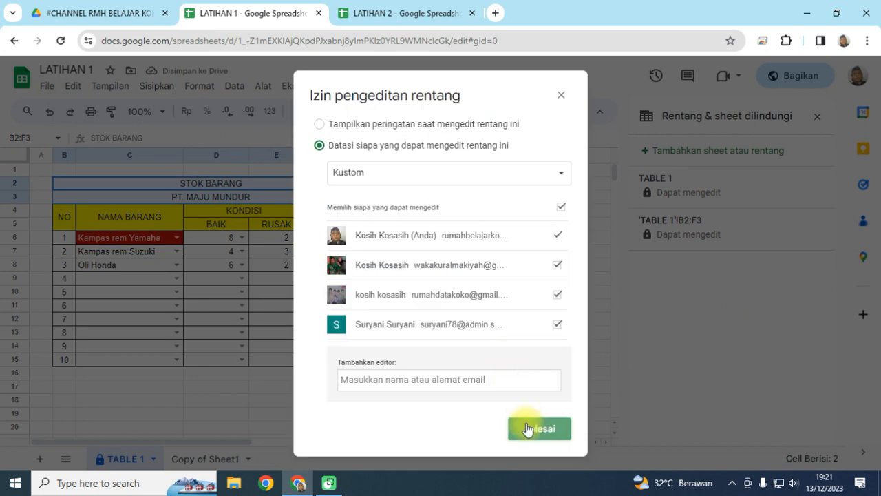
left_click(557, 324)
left_click(557, 294)
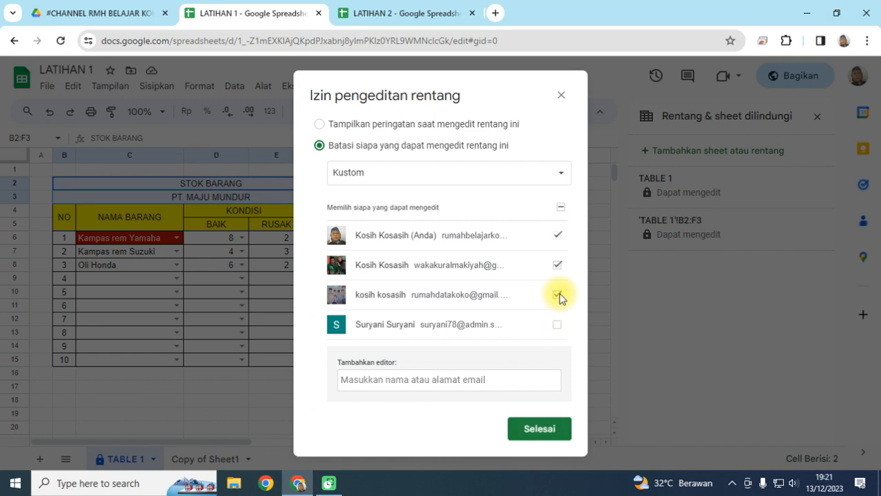
left_click(558, 265)
left_click(523, 428)
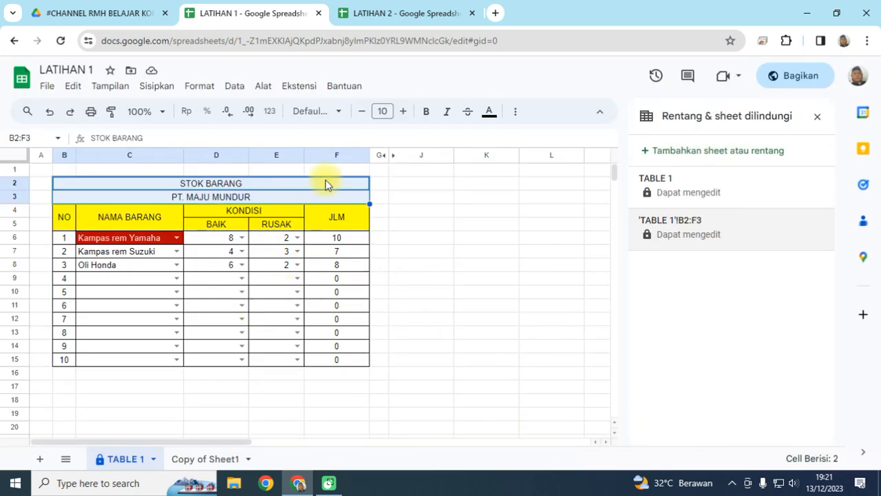
Deselect the title range, look over the TABLE 1 sheet options, and close the protected sheets and ranges list.
left_click(449, 283)
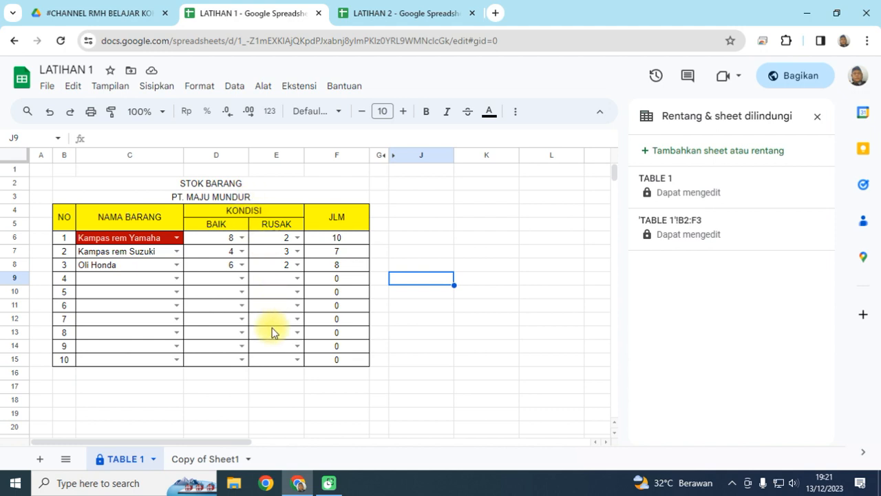
left_click(153, 461)
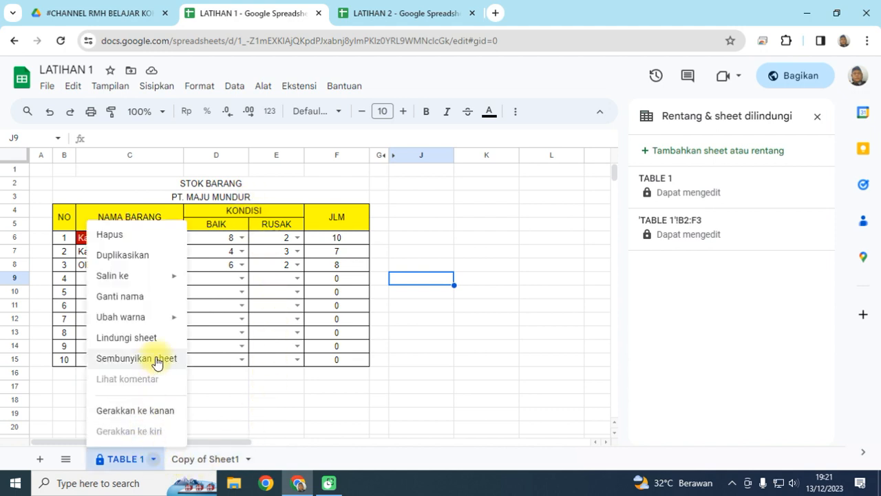
left_click(332, 398)
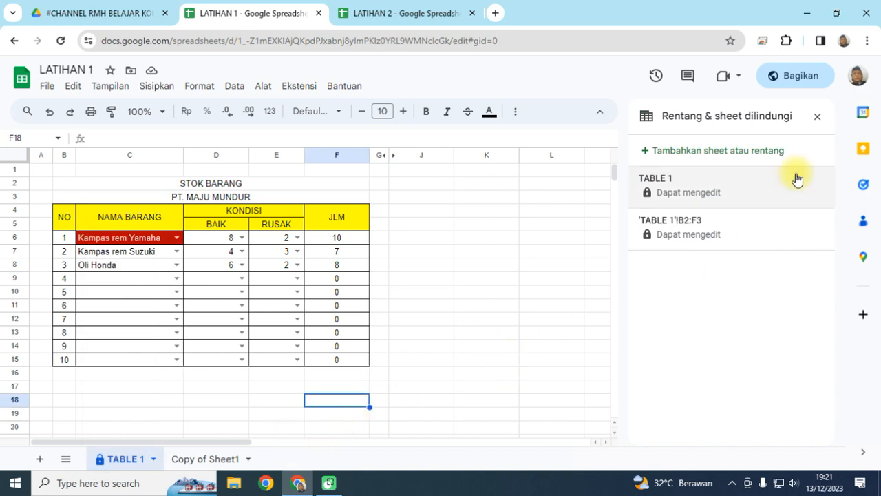
left_click(819, 122)
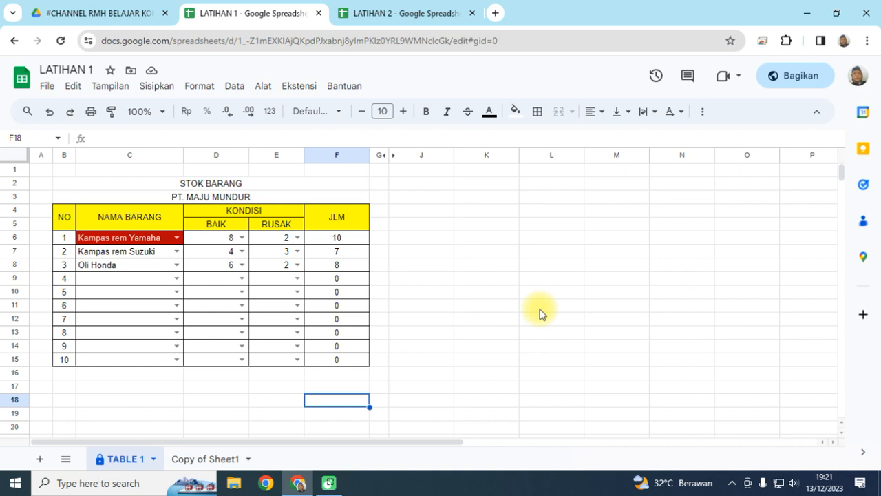
Add four blank sheets between TABLE 1 and Copy of Sheet1.
left_click(34, 458)
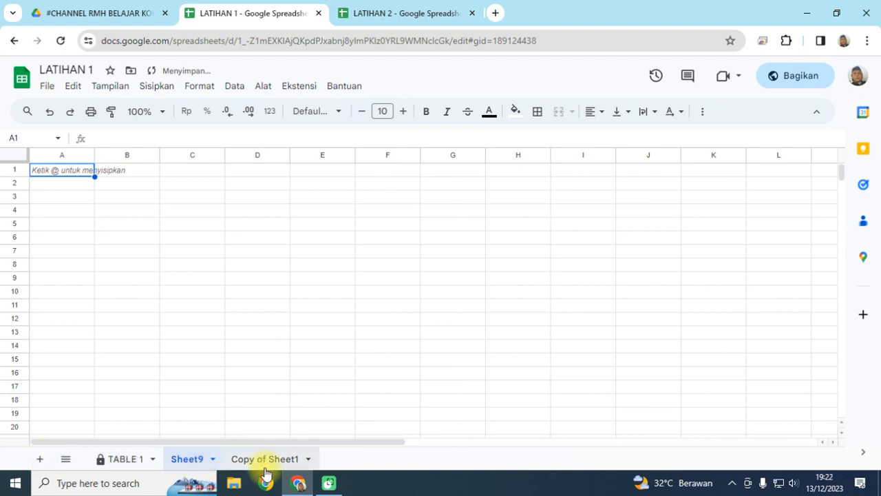
left_click(40, 460)
left_click(40, 460)
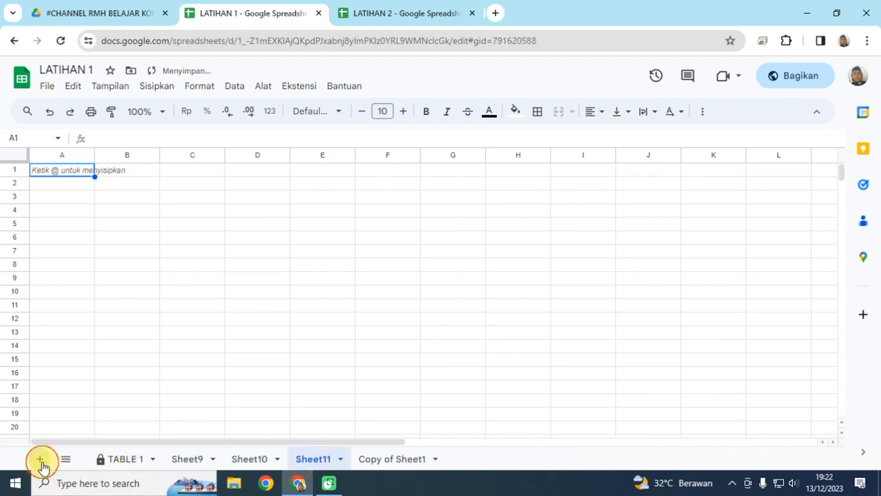
left_click(41, 462)
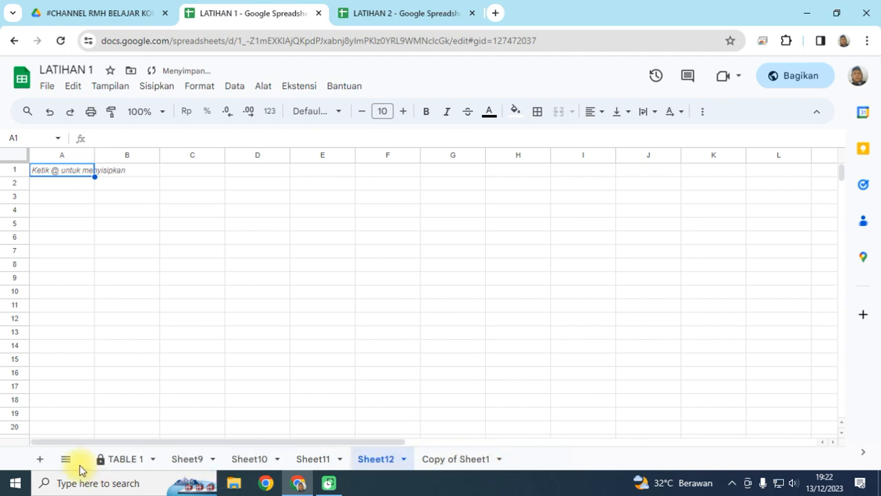
Hide every sheet except TABLE 1: Copy of Sheet1, Sheet12, Sheet11, Sheet10 and Sheet9.
left_click(475, 460)
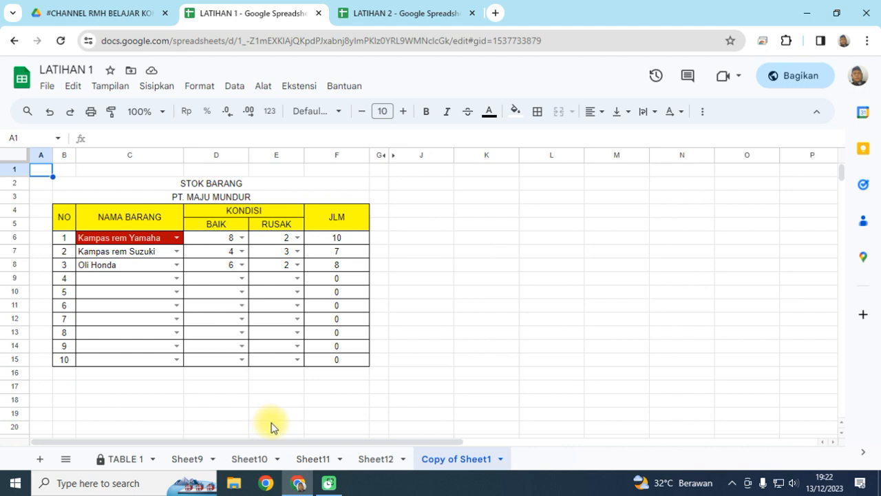
left_click(501, 459)
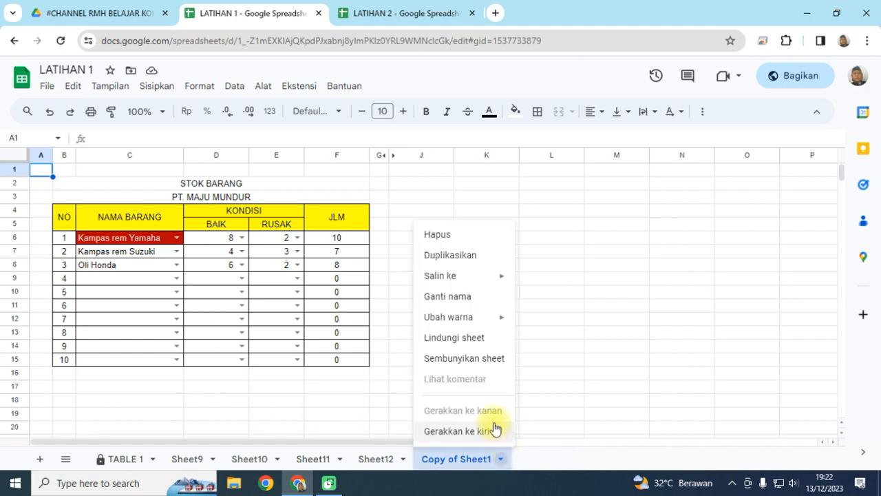
left_click(482, 359)
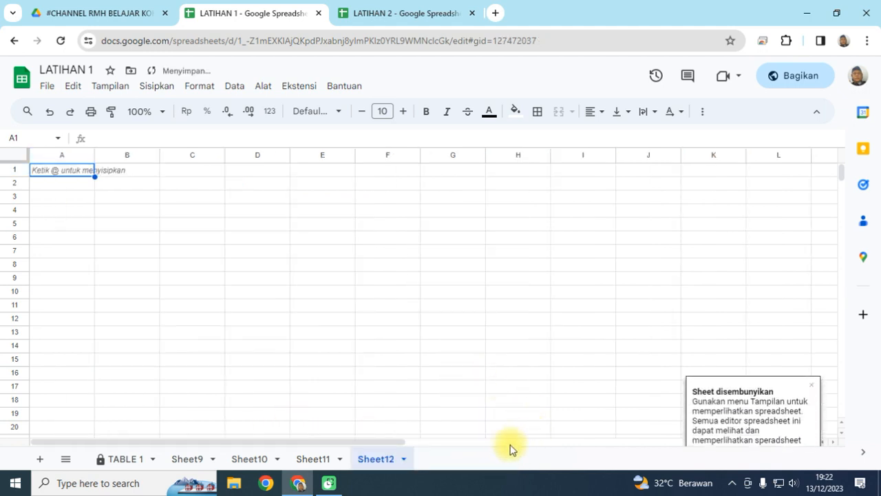
left_click(407, 462)
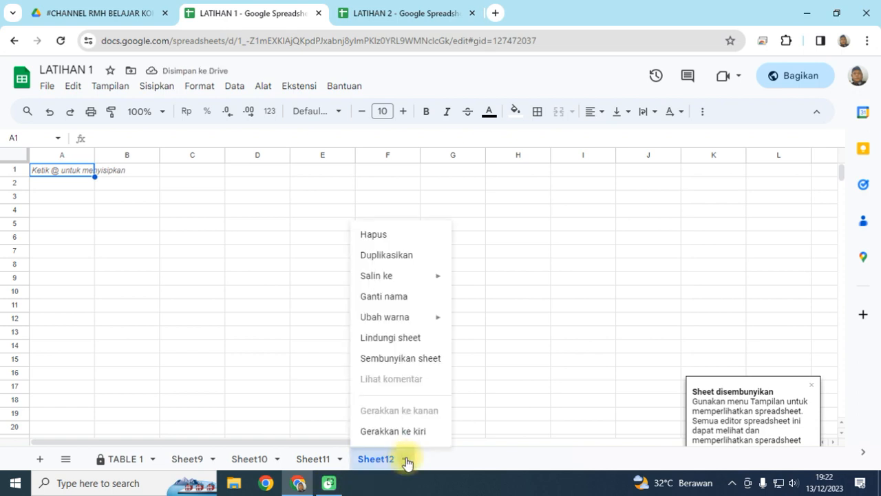
left_click(403, 360)
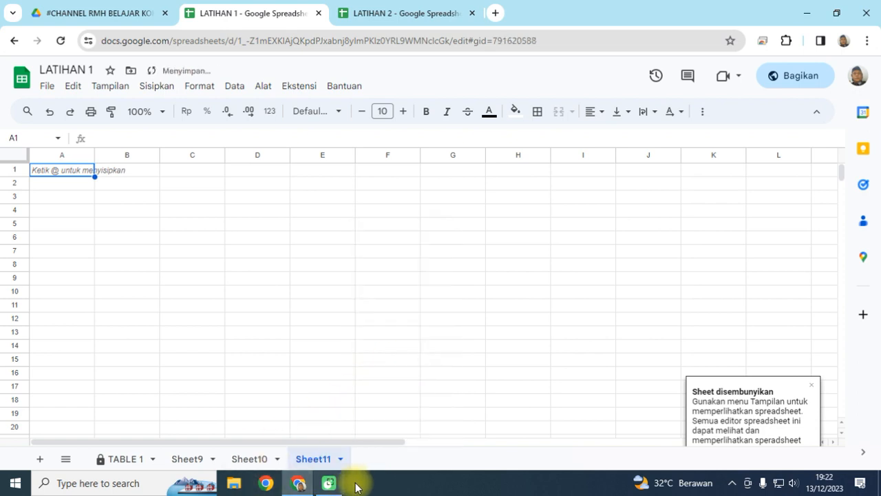
left_click(340, 459)
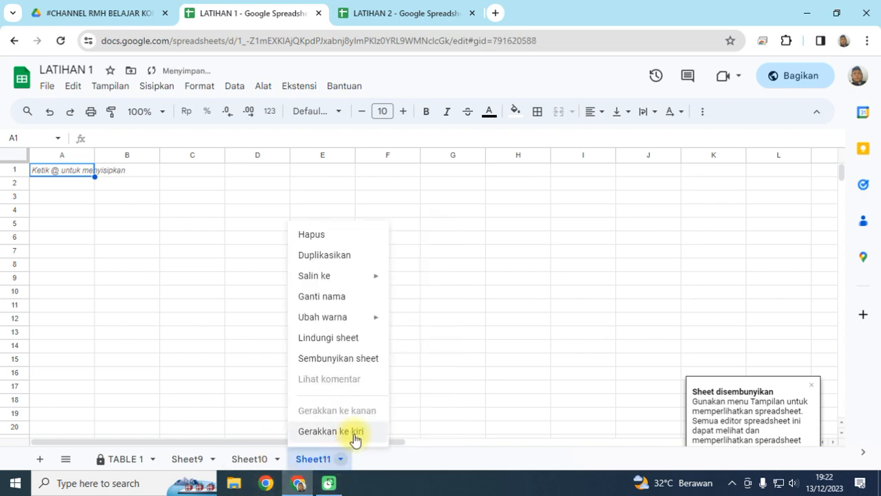
left_click(349, 360)
left_click(280, 459)
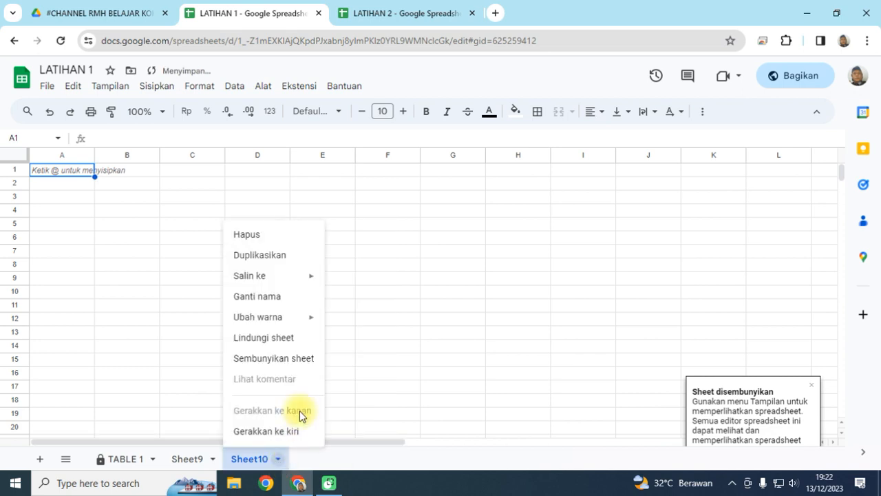
left_click(288, 359)
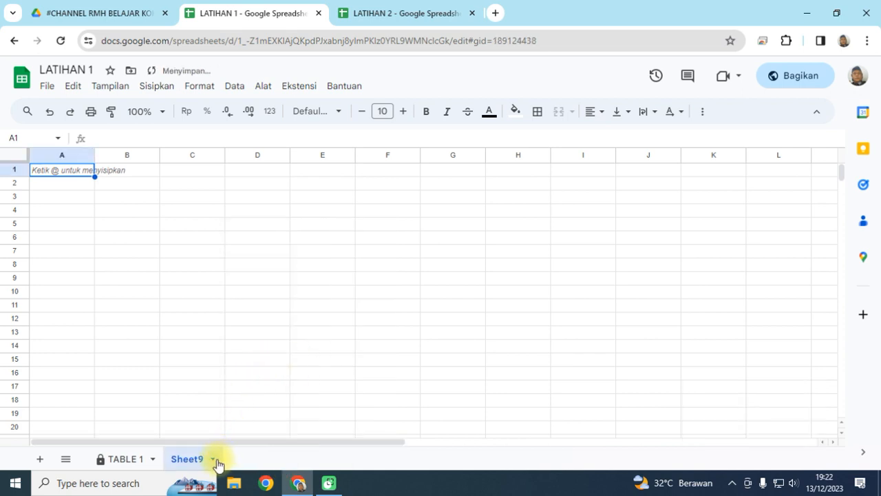
left_click(215, 458)
left_click(247, 360)
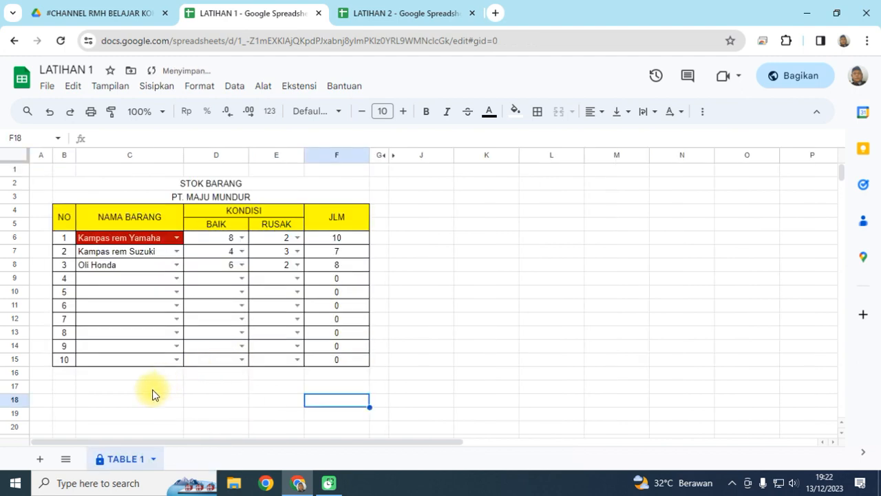
left_click(446, 348)
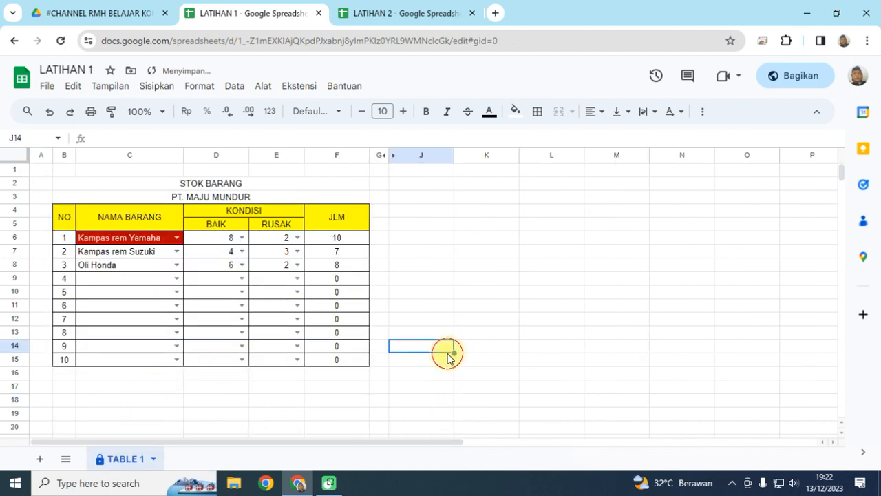
Unhide Sheet9 from the list of all sheets and move it one place left, before TABLE 1.
left_click(64, 459)
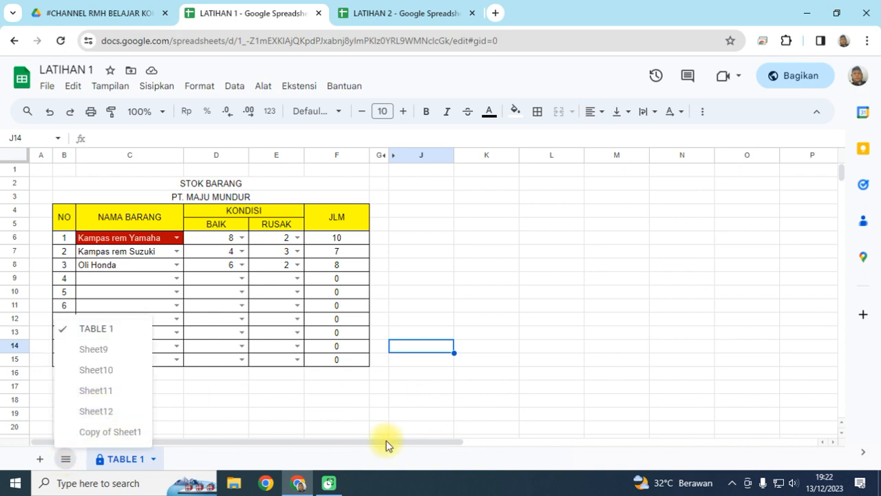
left_click(92, 350)
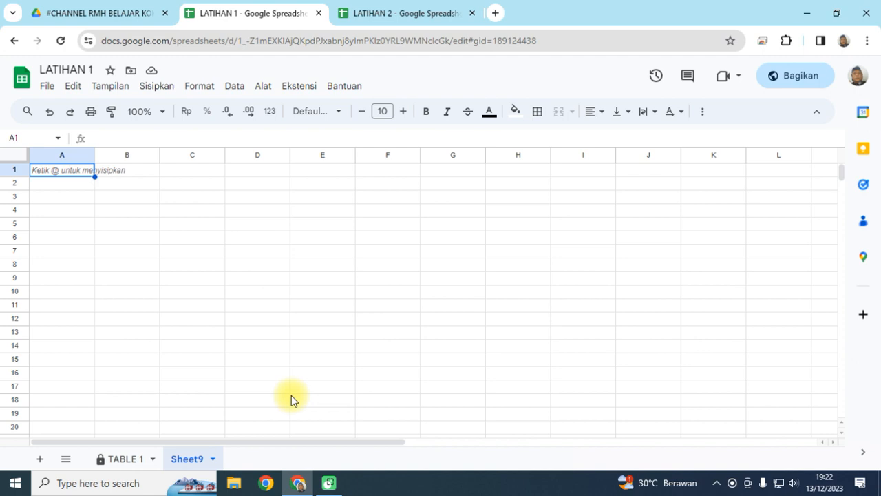
left_click(213, 458)
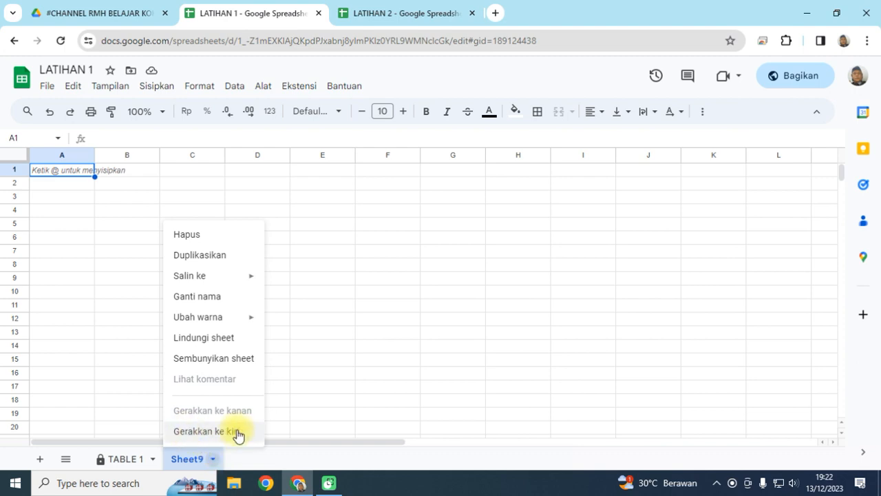
left_click(207, 431)
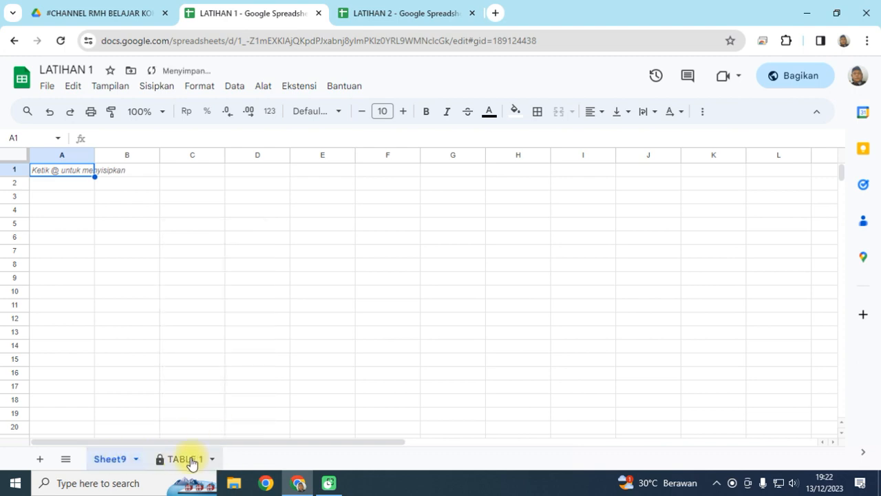
Reorder the sheets by moving TABLE 1 in front of Sheet9, and return Sheet9 to first place.
left_click_drag(187, 459, 113, 459)
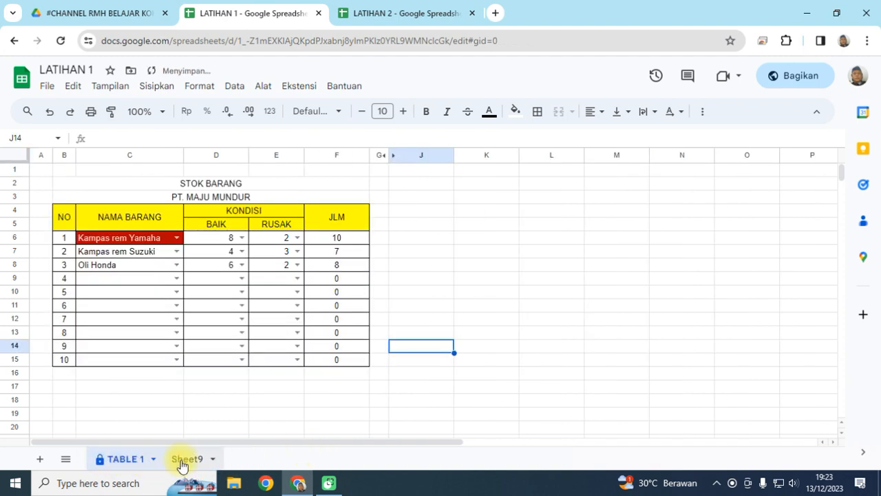
left_click_drag(181, 466, 128, 461)
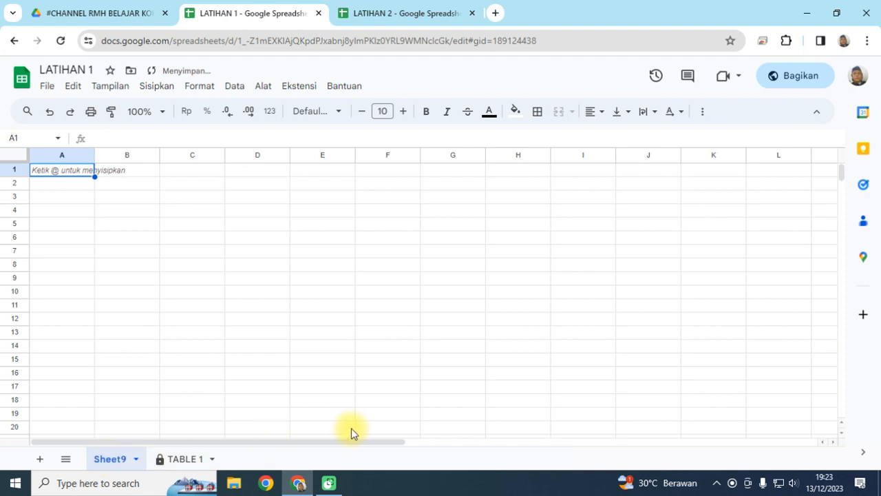